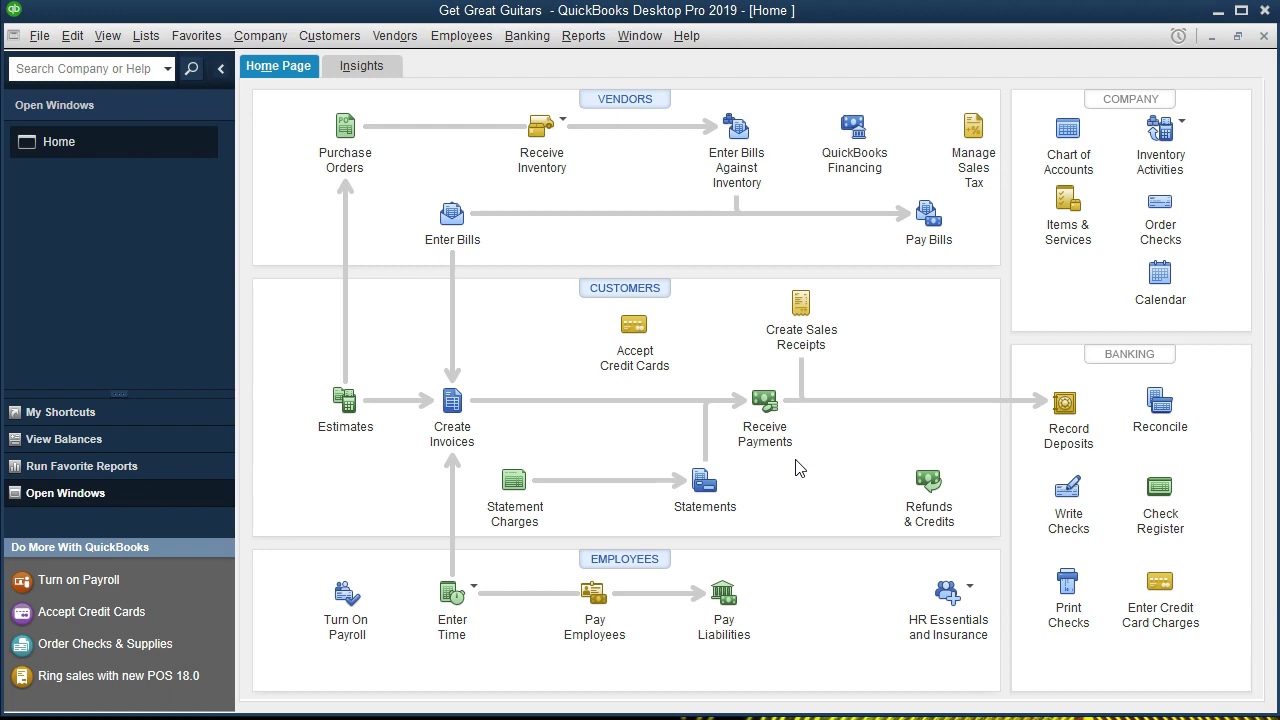
Step: Start a customer payment in Receive Payments with Anderson Guitars as the payer
{"action": "left_click", "coordinate": [770, 412]}
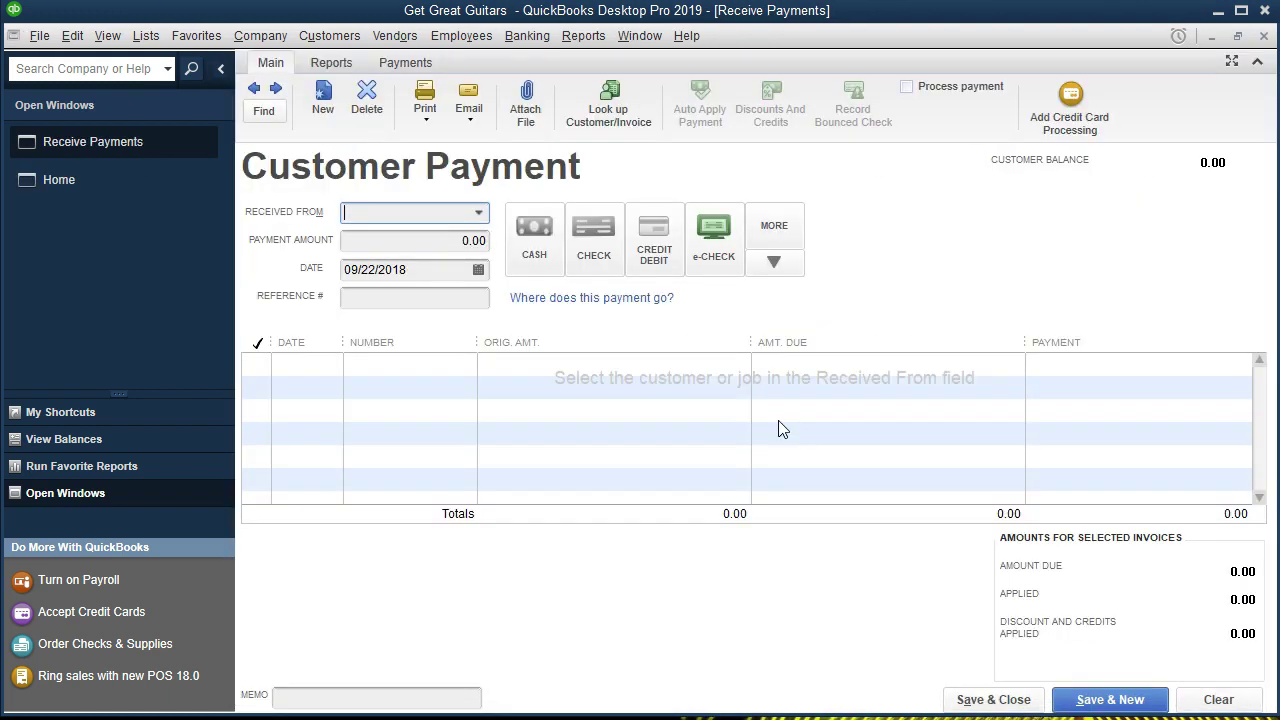
{"action": "left_click", "coordinate": [477, 216]}
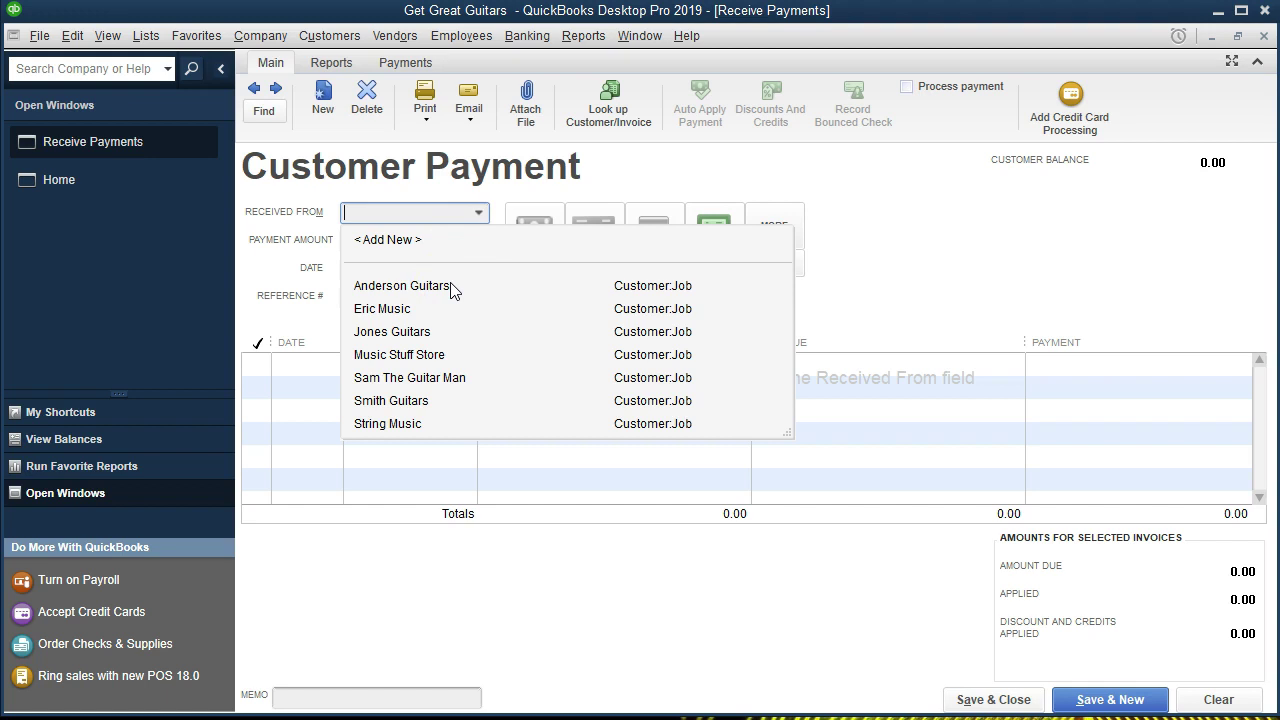
{"action": "type", "text": "Anderson Guitars"}
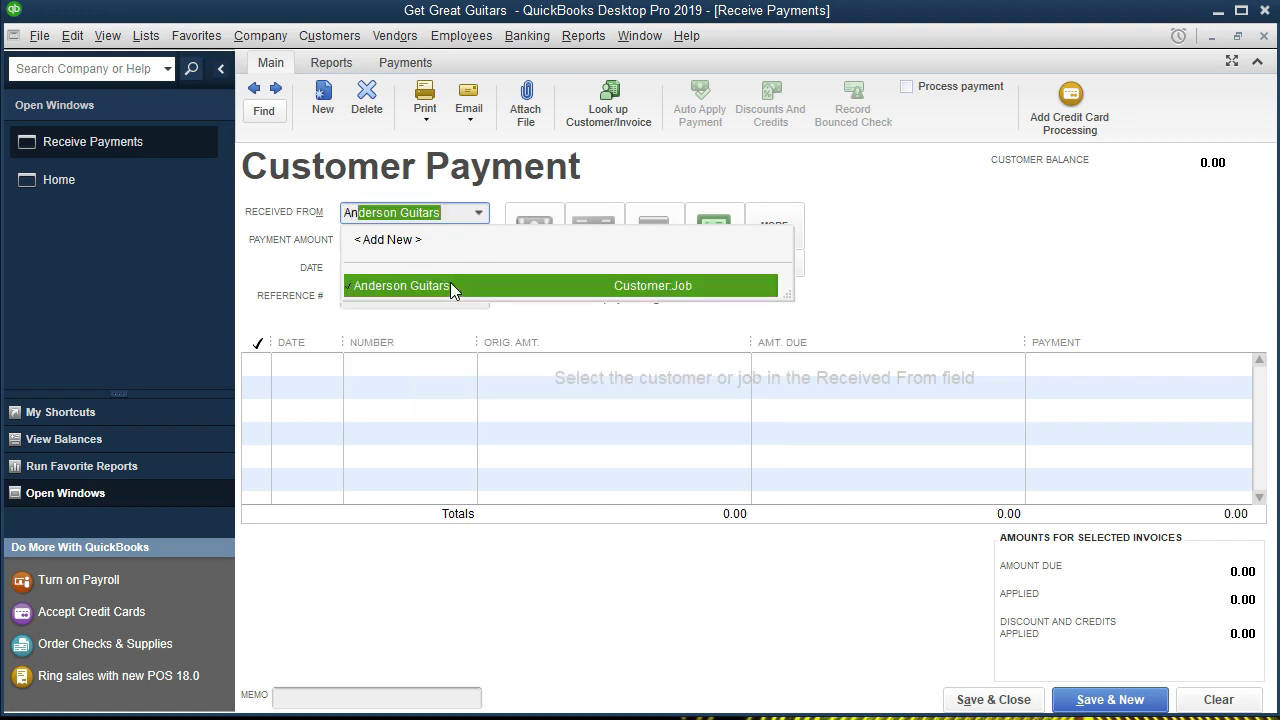
{"action": "left_click", "coordinate": [450, 285]}
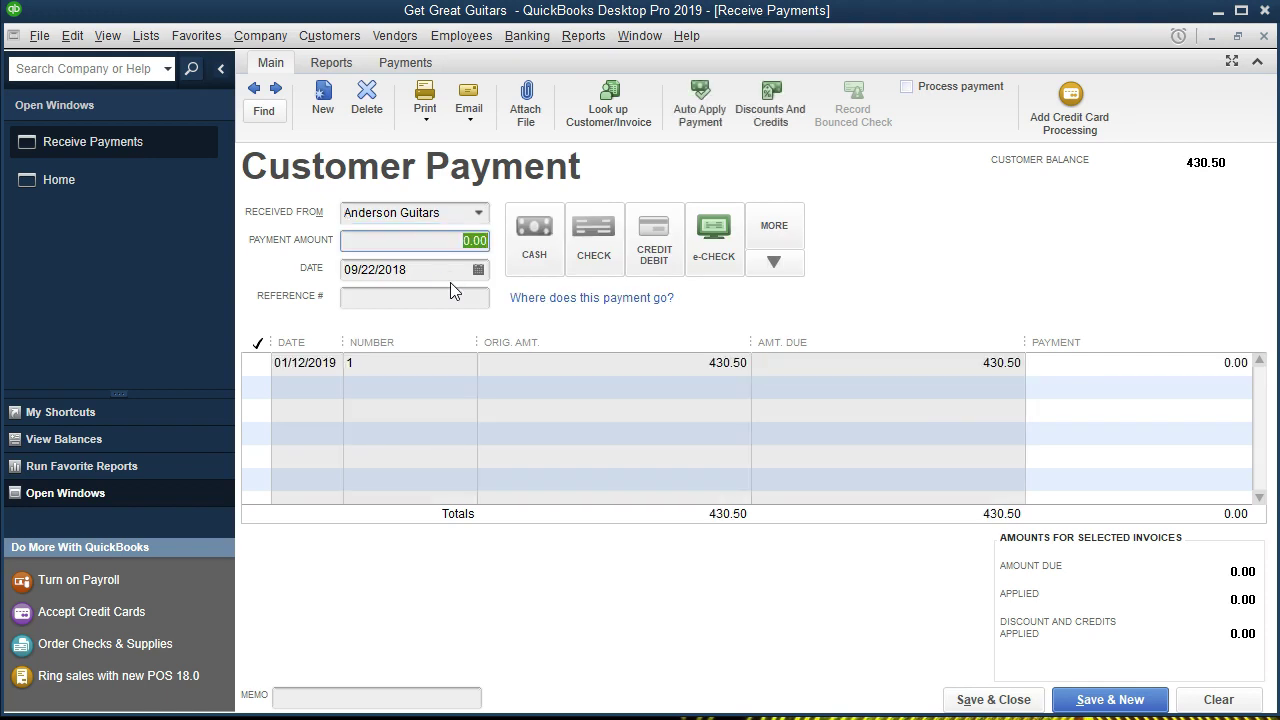
Step: Mark it as a check dated 01/28/2019 and select the 01/12/2019 invoice row
{"action": "left_click", "coordinate": [597, 258]}
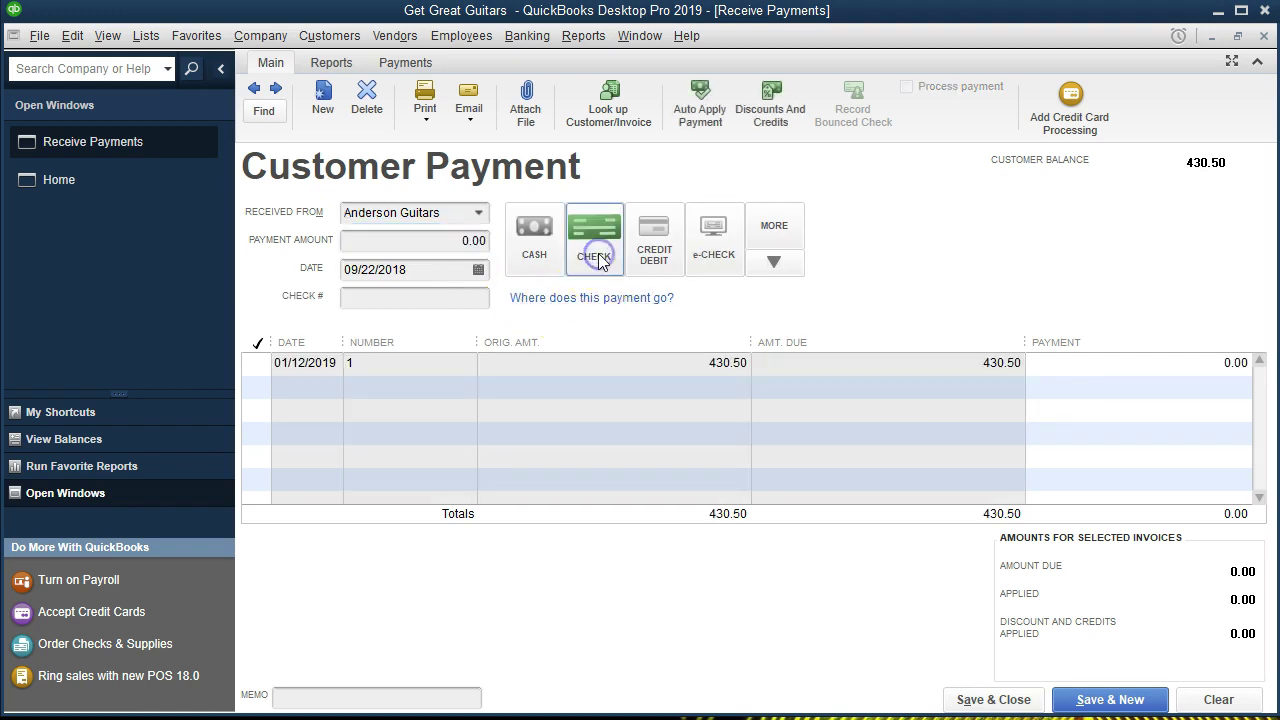
{"action": "key", "text": "Tab"}
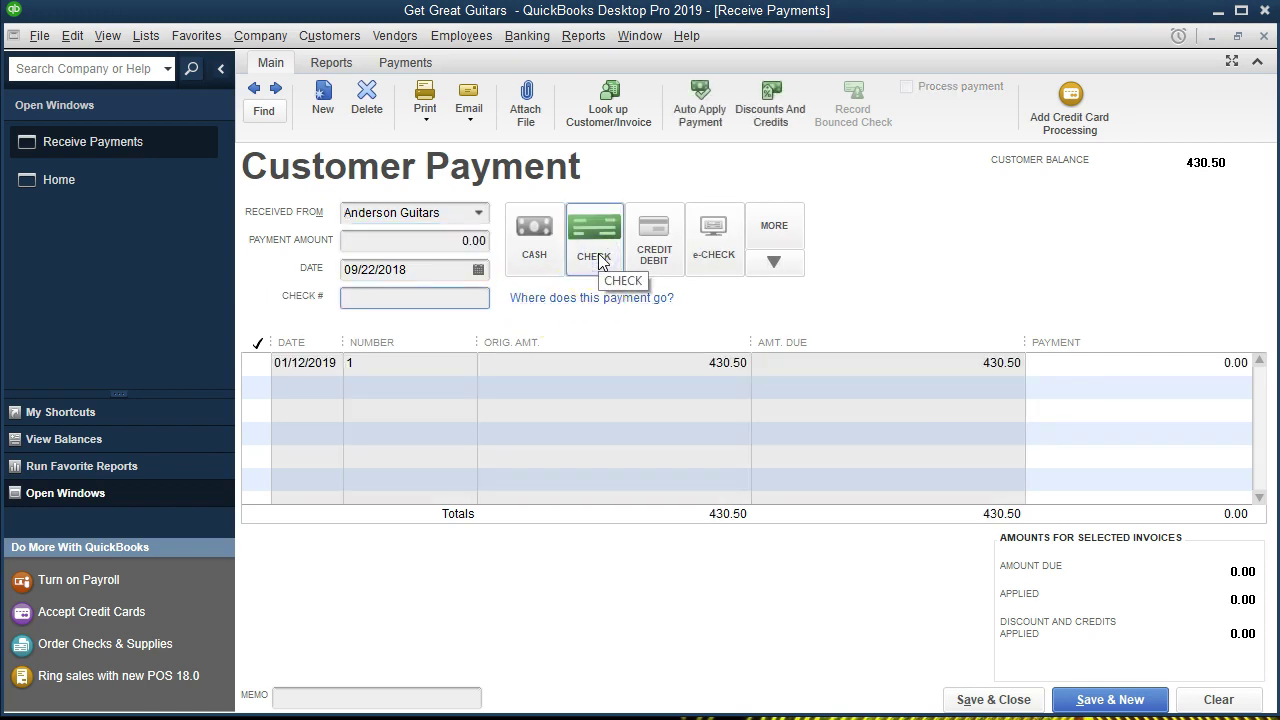
{"action": "left_click", "coordinate": [423, 270]}
{"action": "type", "text": "01/28"}
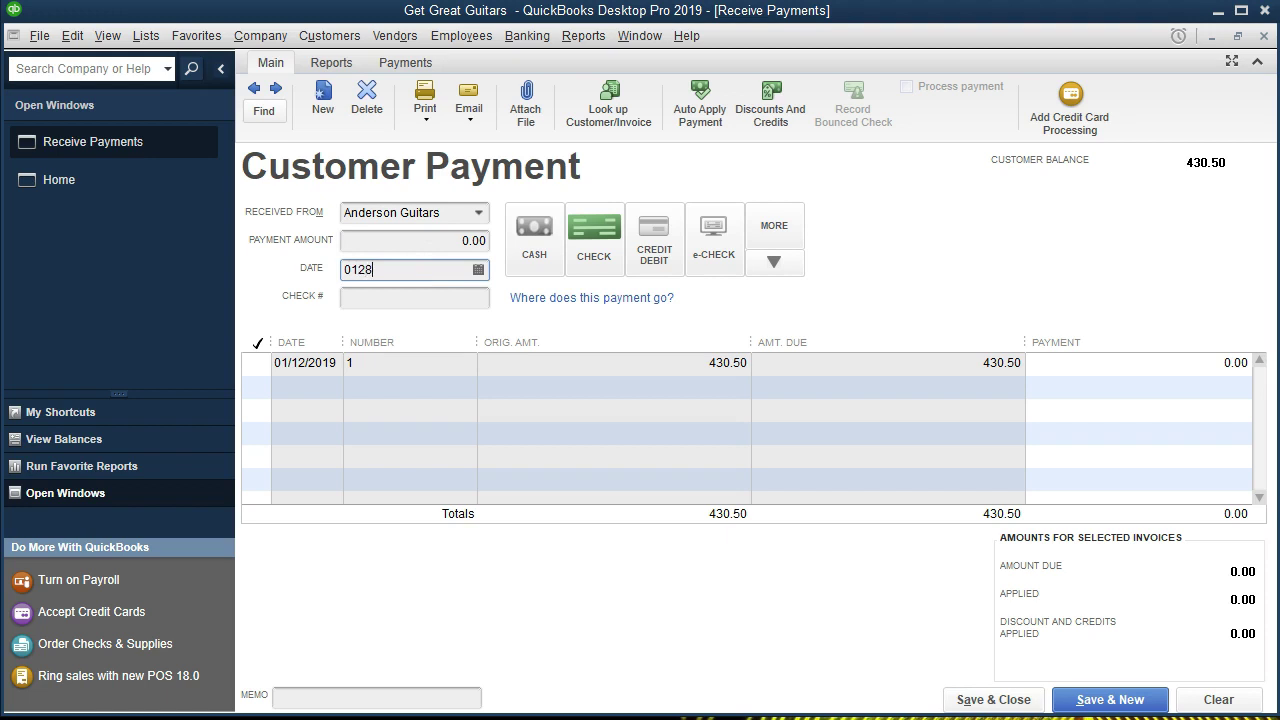
{"action": "type", "text": "/2019"}
{"action": "key", "text": "Tab"}
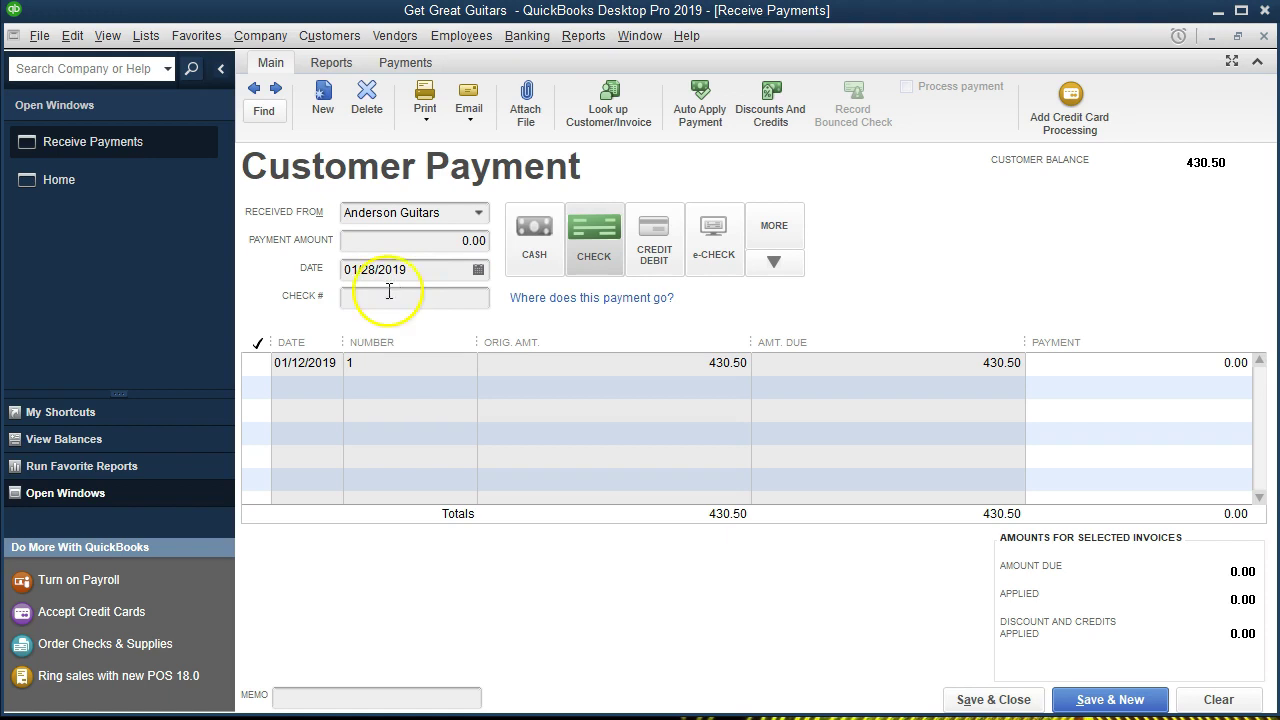
{"action": "left_click", "coordinate": [262, 366]}
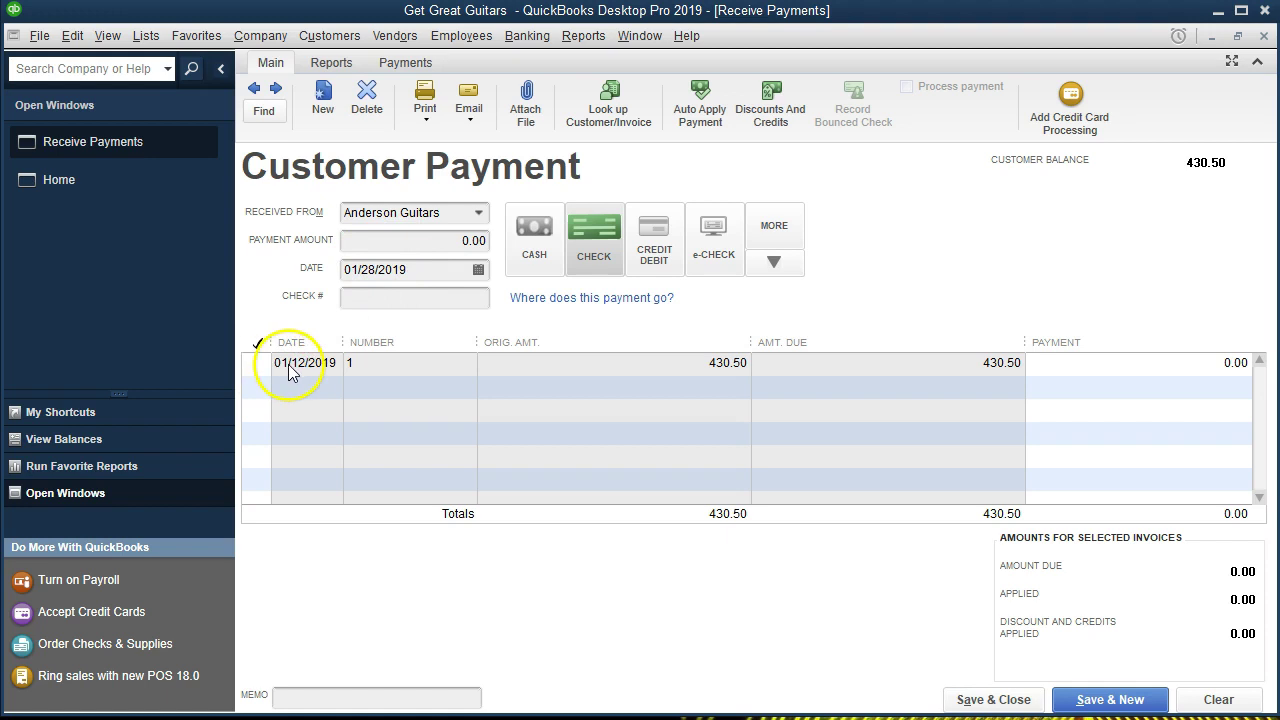
Step: Review invoice 1, then apply the 430.50 payment to the 01/12/2019 invoice
{"action": "double_click", "coordinate": [290, 366]}
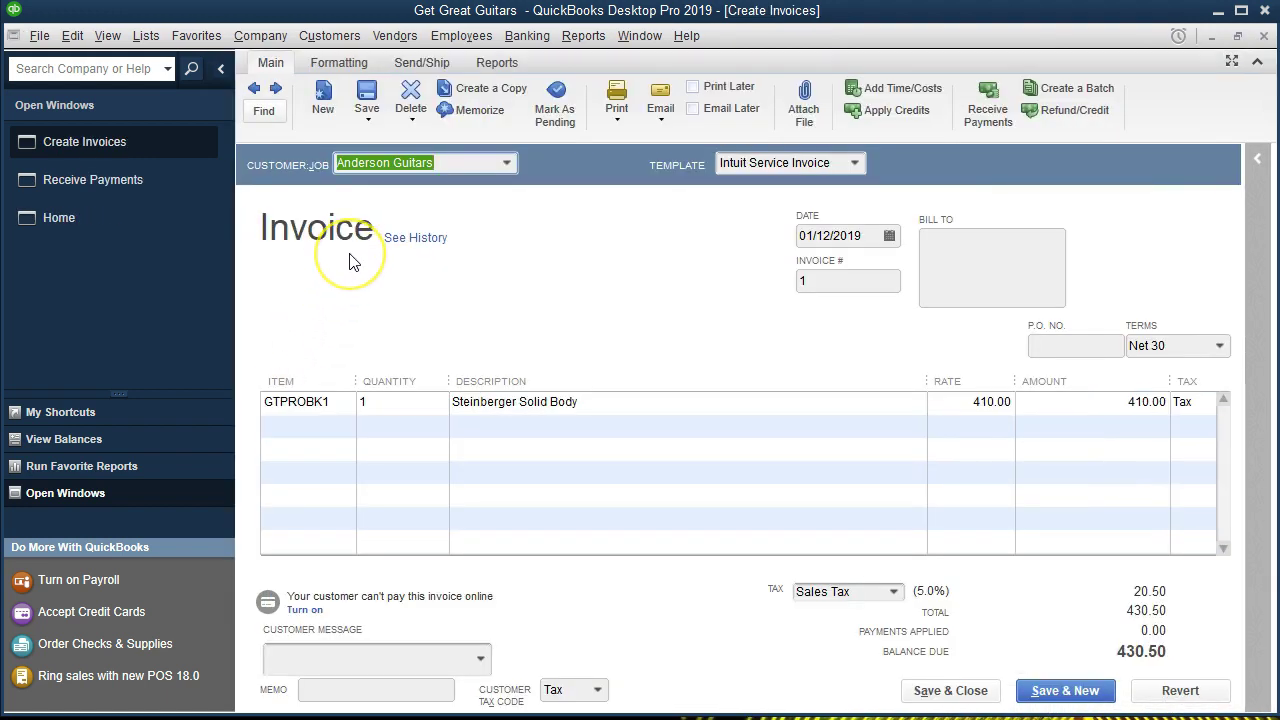
{"action": "left_click", "coordinate": [1265, 36]}
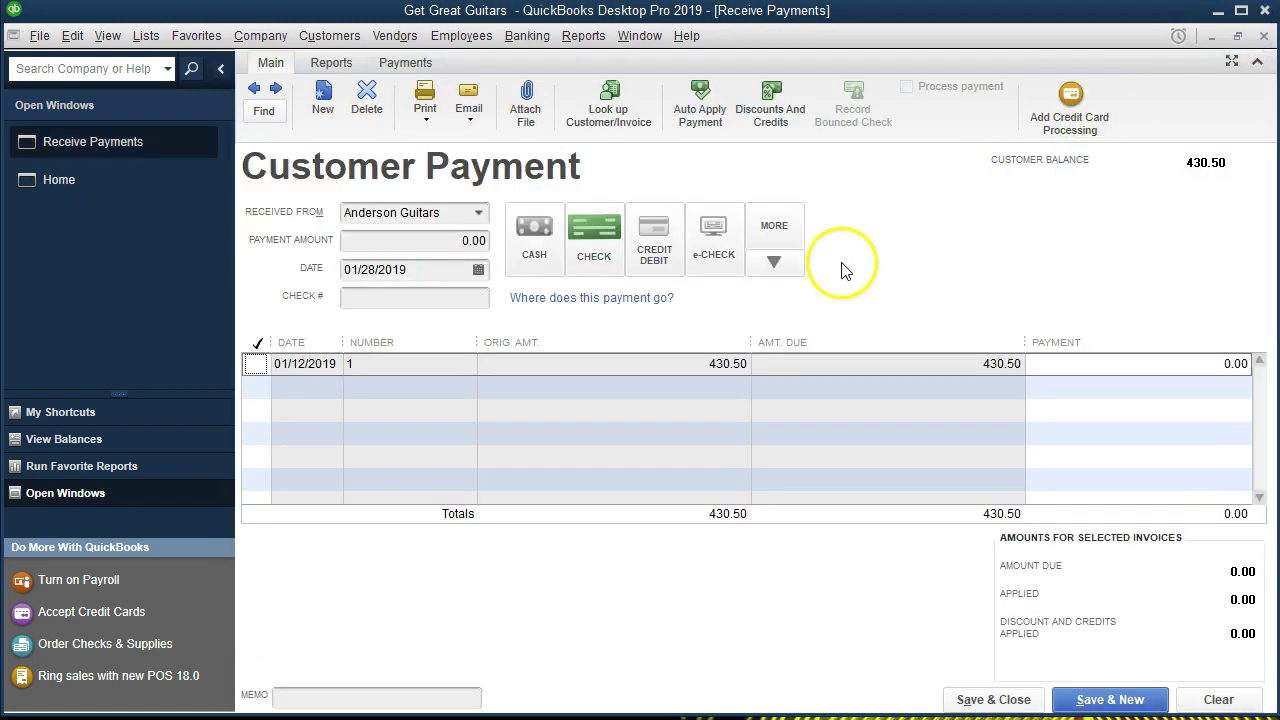
{"action": "left_click", "coordinate": [257, 363]}
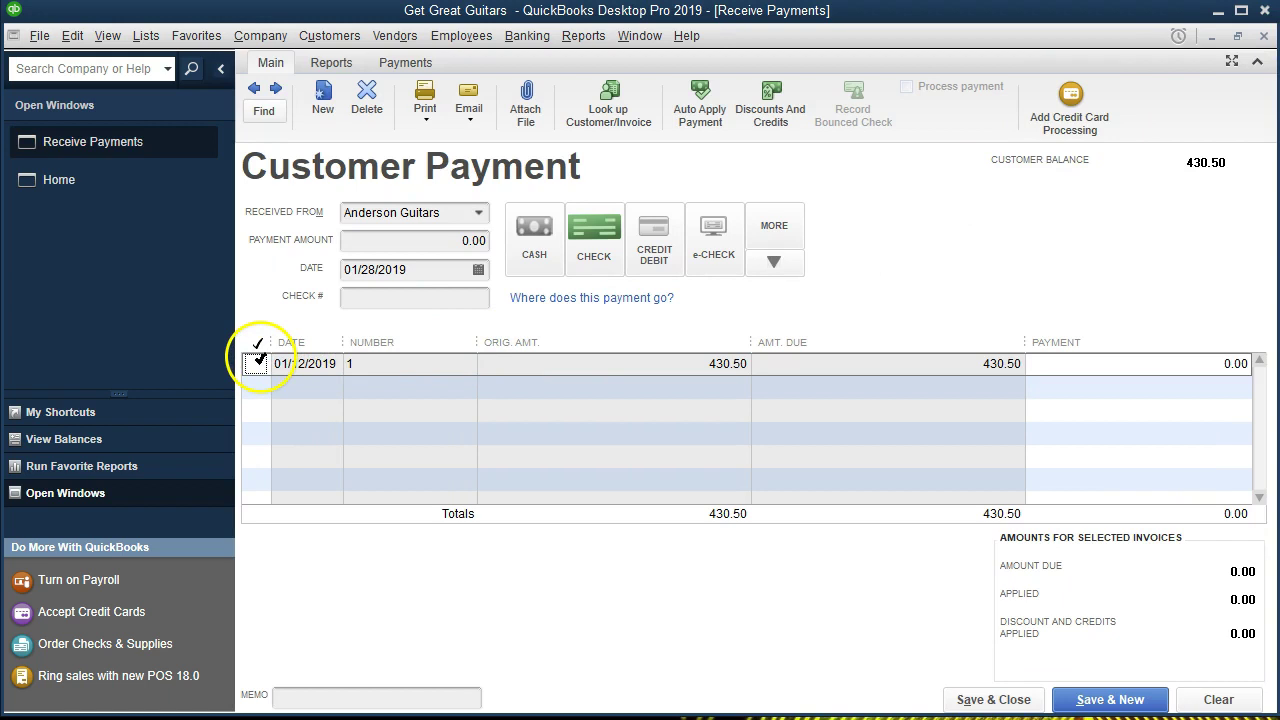
Step: Fill in the check payment details, including the check number, and save the payment
{"action": "left_click", "coordinate": [412, 238]}
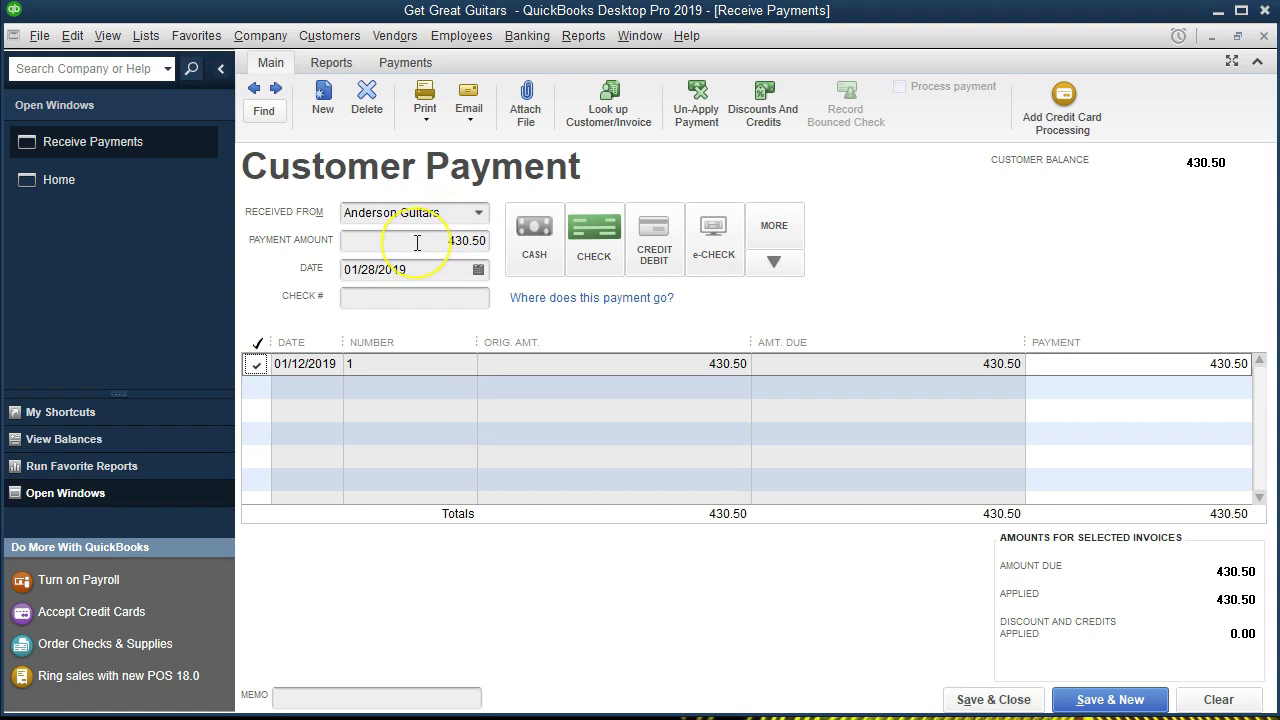
{"action": "left_click", "coordinate": [414, 270]}
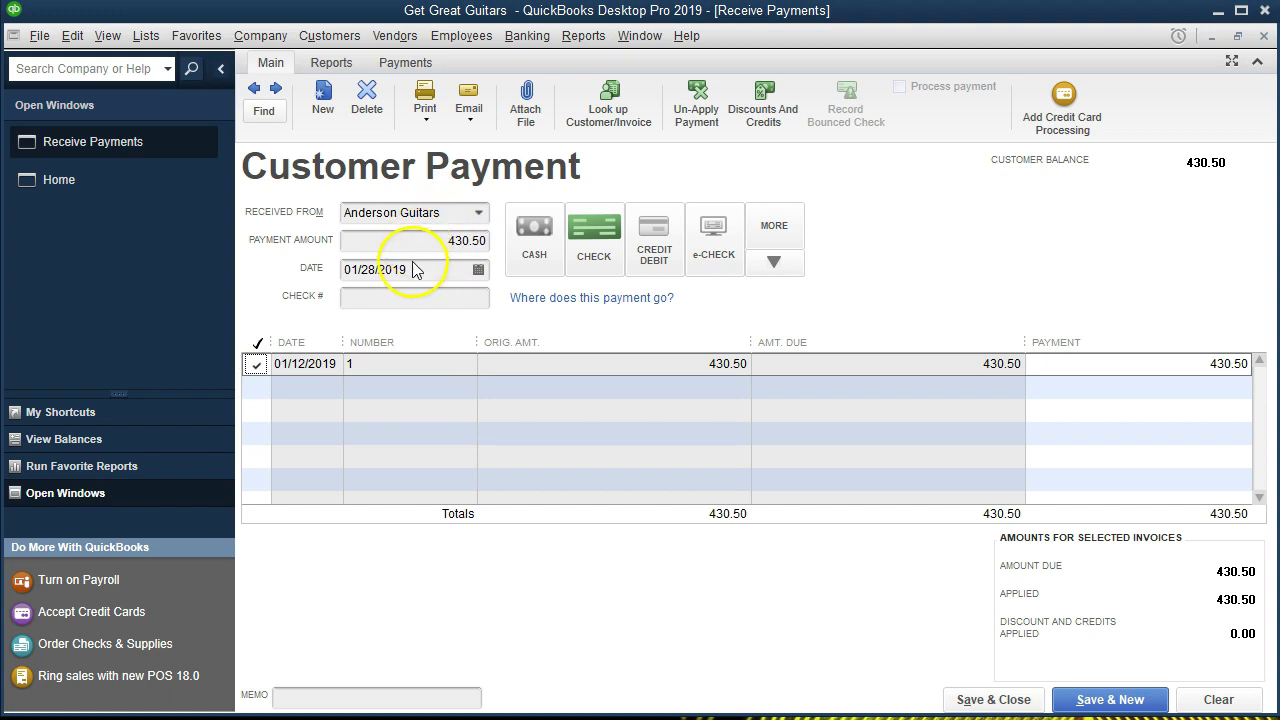
{"action": "left_click", "coordinate": [438, 312]}
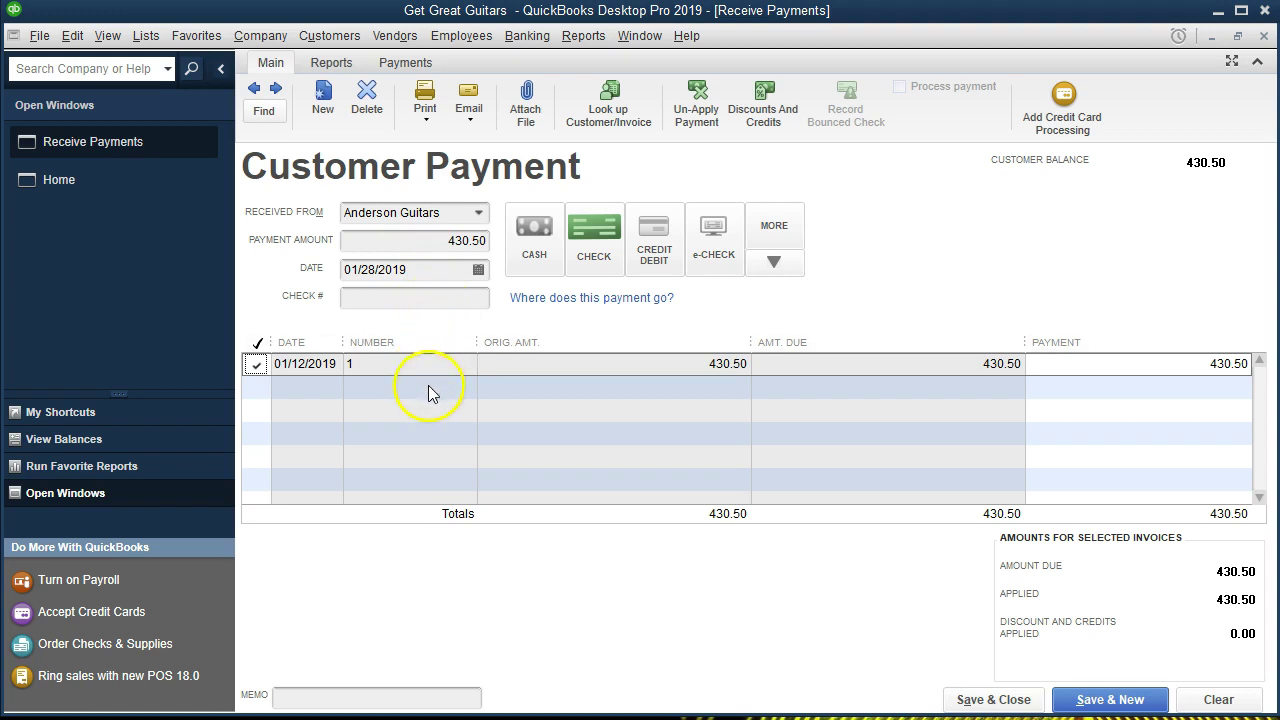
{"action": "left_click", "coordinate": [404, 299]}
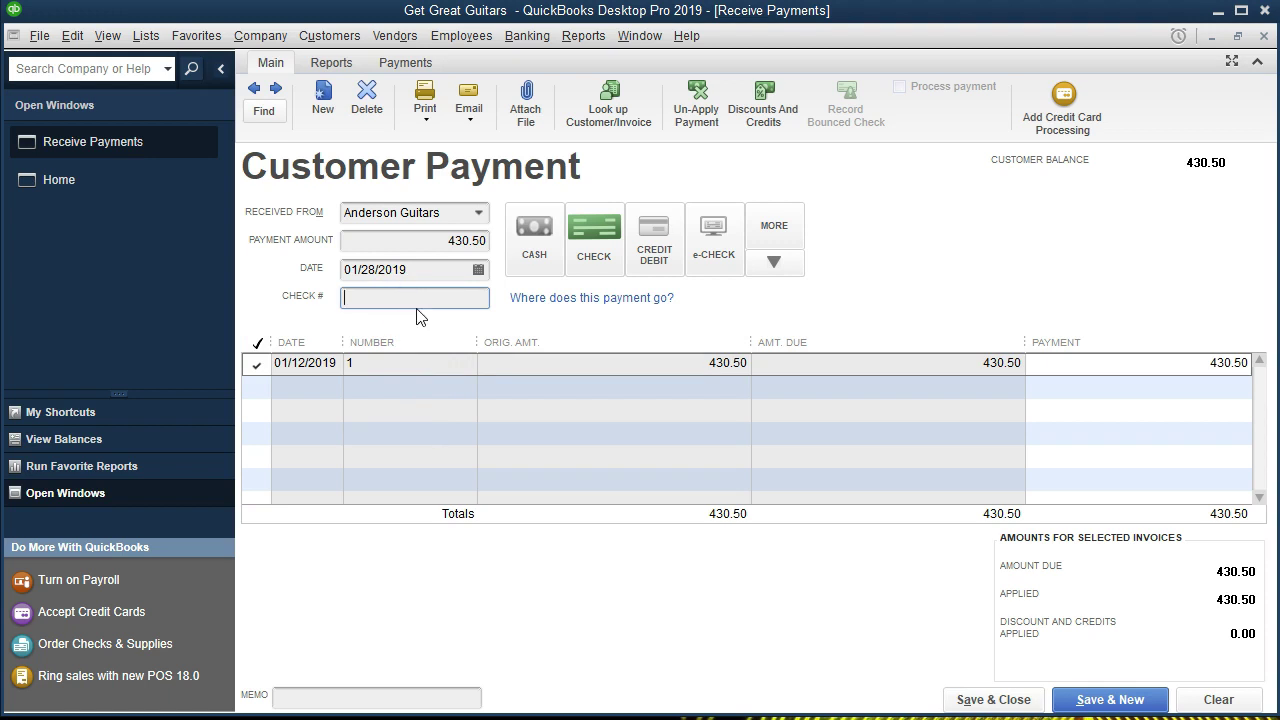
{"action": "left_click", "coordinate": [452, 320]}
{"action": "left_click", "coordinate": [587, 320]}
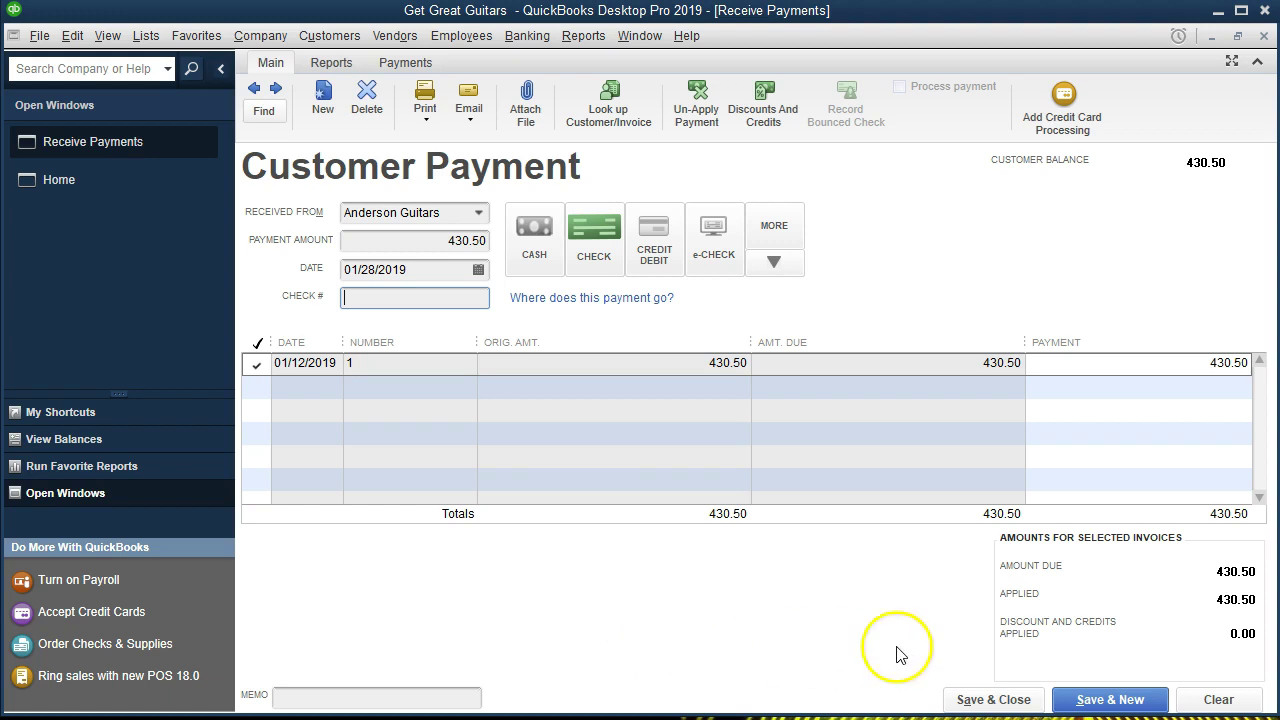
{"action": "left_click", "coordinate": [995, 700]}
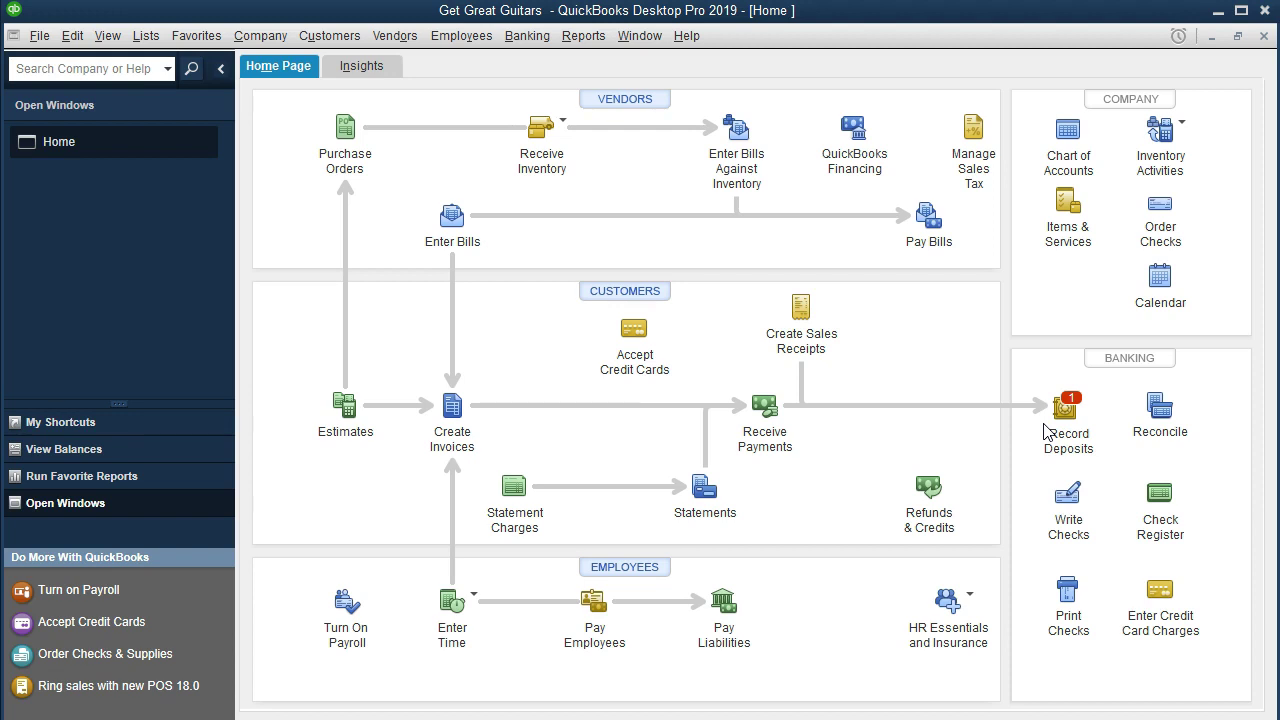
Step: Open the Balance Sheet Standard report from Company & Financial reports
{"action": "left_click", "coordinate": [584, 42]}
{"action": "mouse_move", "coordinate": [659, 198]}
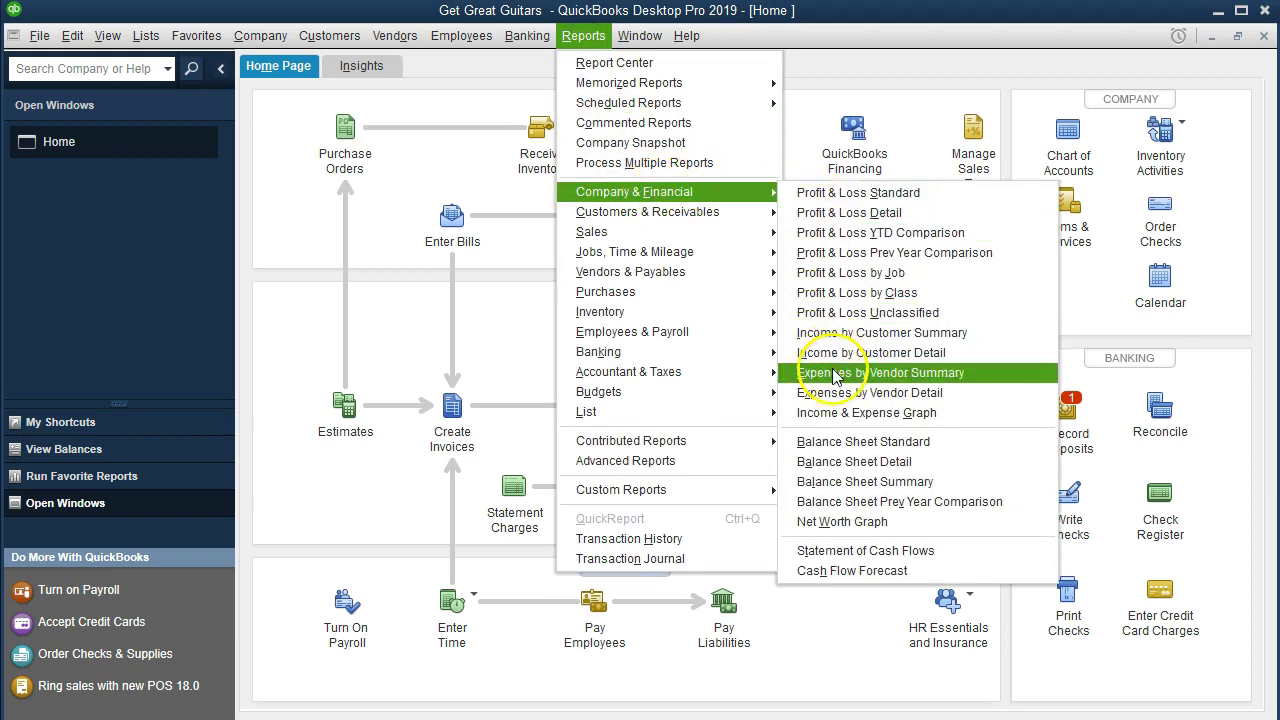
{"action": "left_click", "coordinate": [951, 444]}
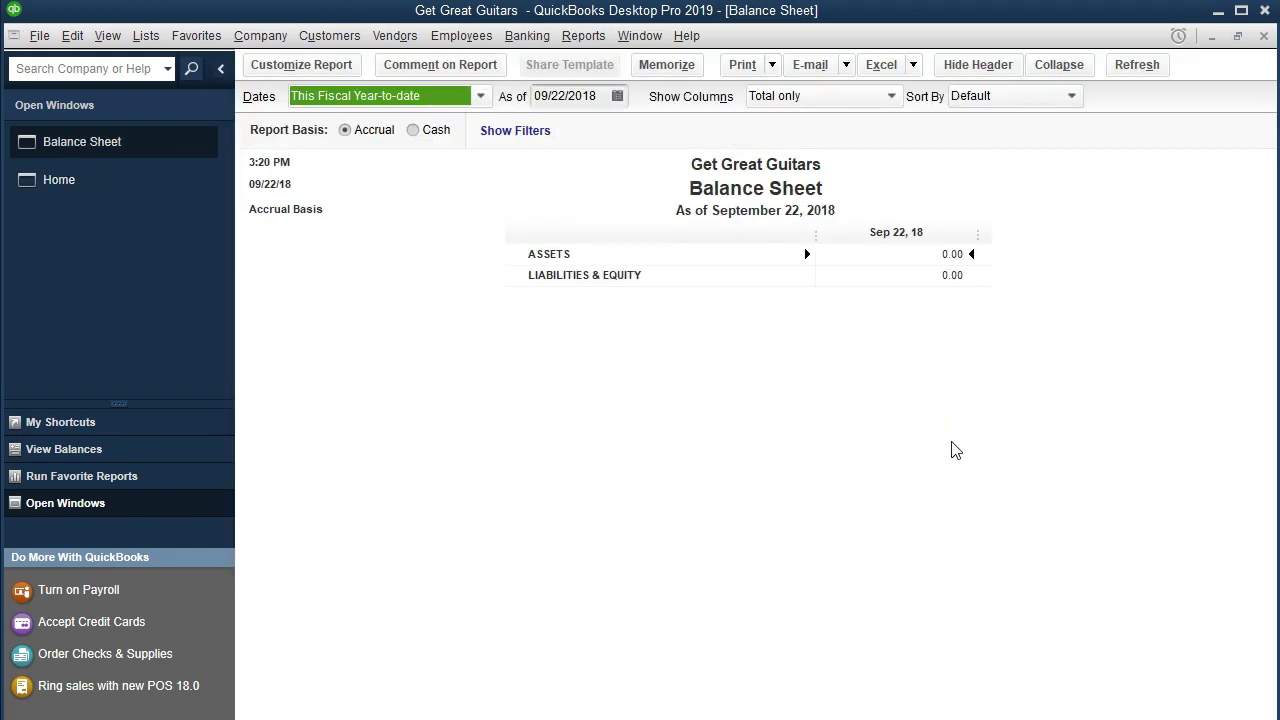
{"action": "key", "text": "Tab"}
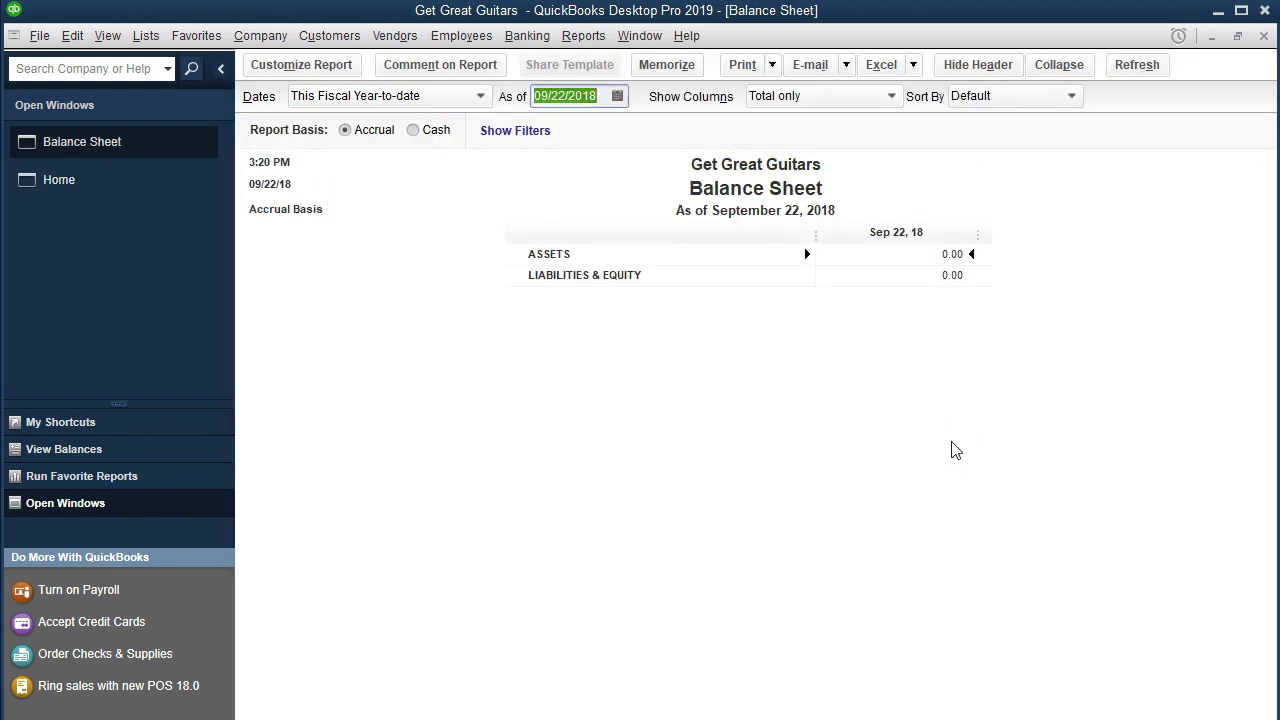
Step: Customize the report's date range to 01/01/2019 through 12/31/2019
{"action": "left_click", "coordinate": [338, 77]}
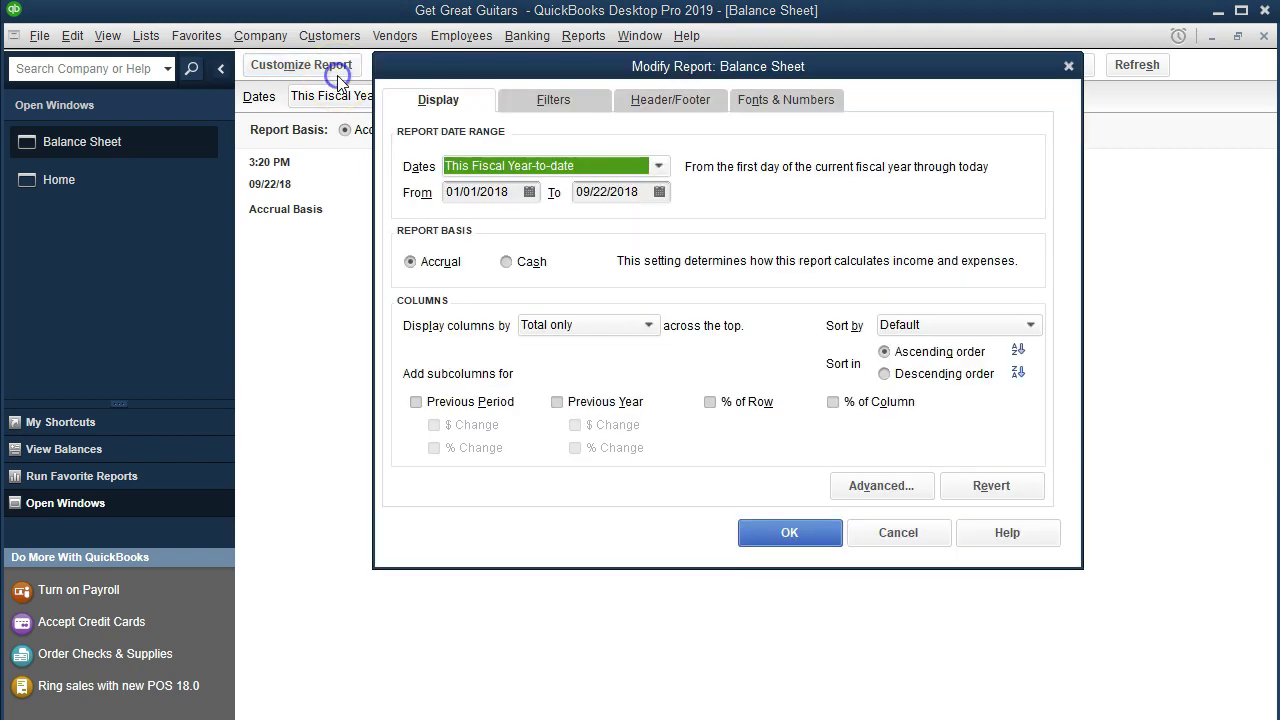
{"action": "key", "text": "Tab"}
{"action": "type", "text": "01"}
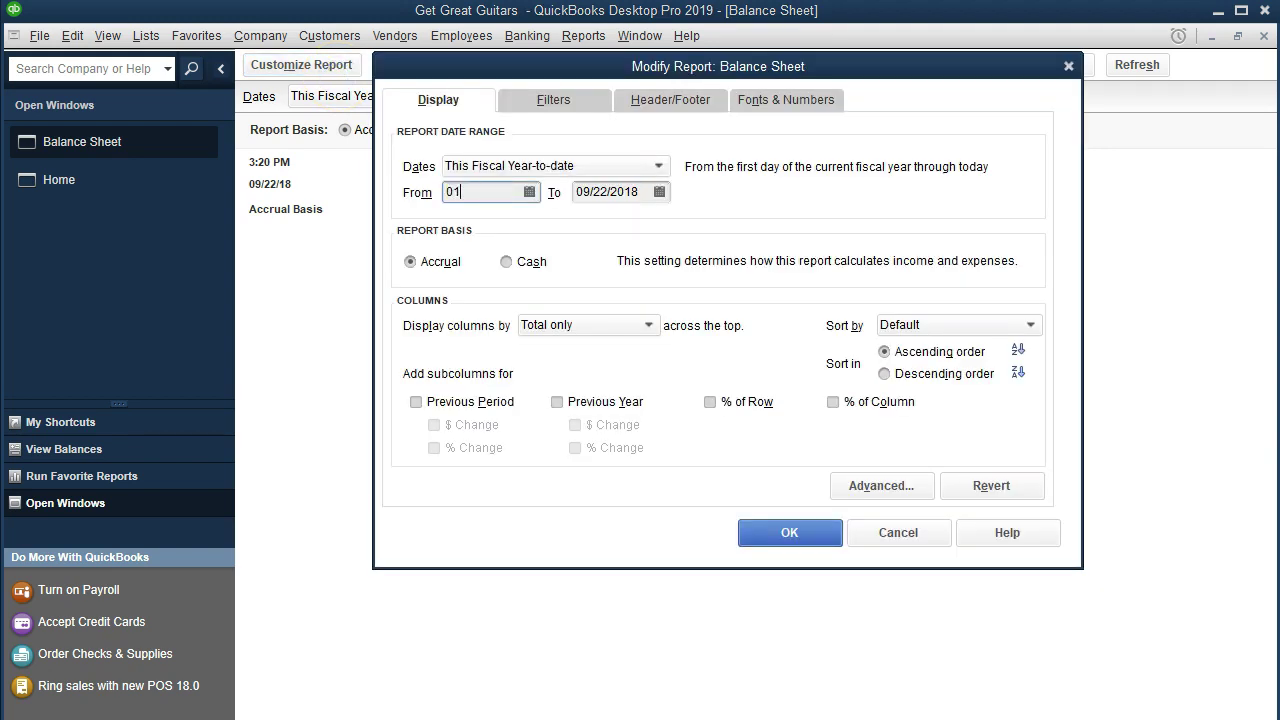
{"action": "type", "text": "/01/2019"}
{"action": "key", "text": "Tab"}
{"action": "type", "text": "12"}
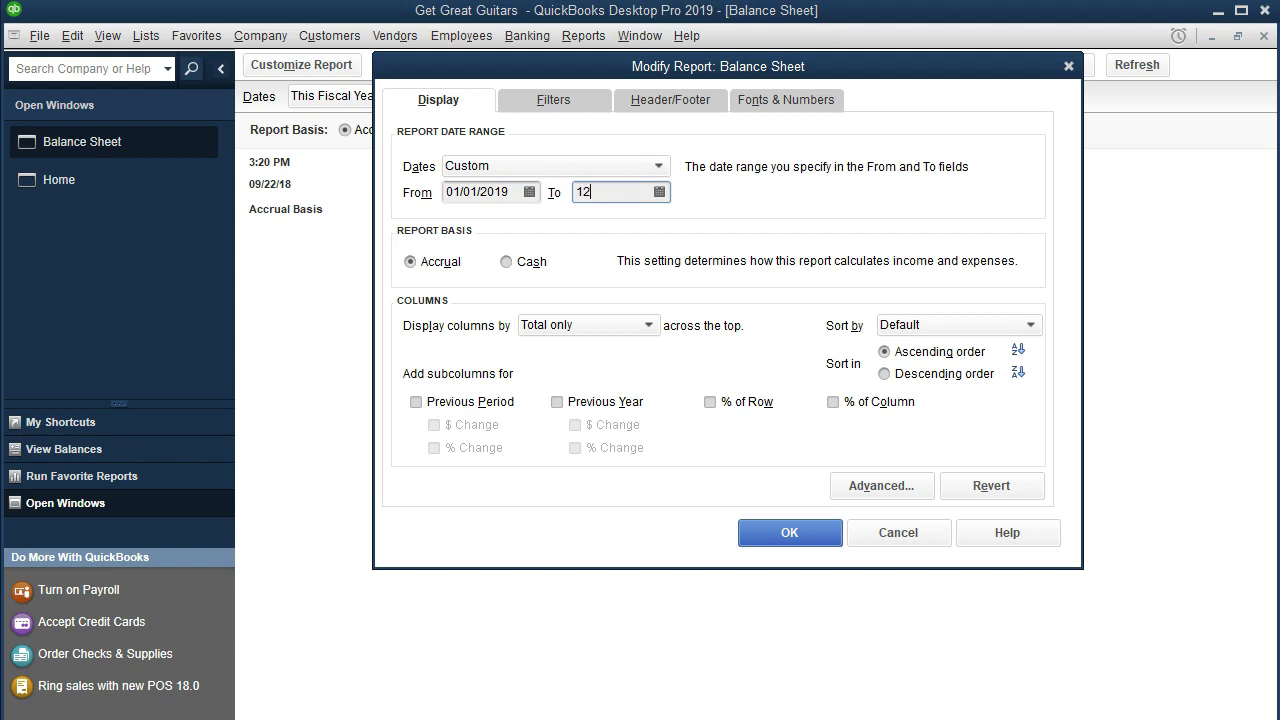
{"action": "type", "text": "/31/2019"}
{"action": "key", "text": "Tab"}
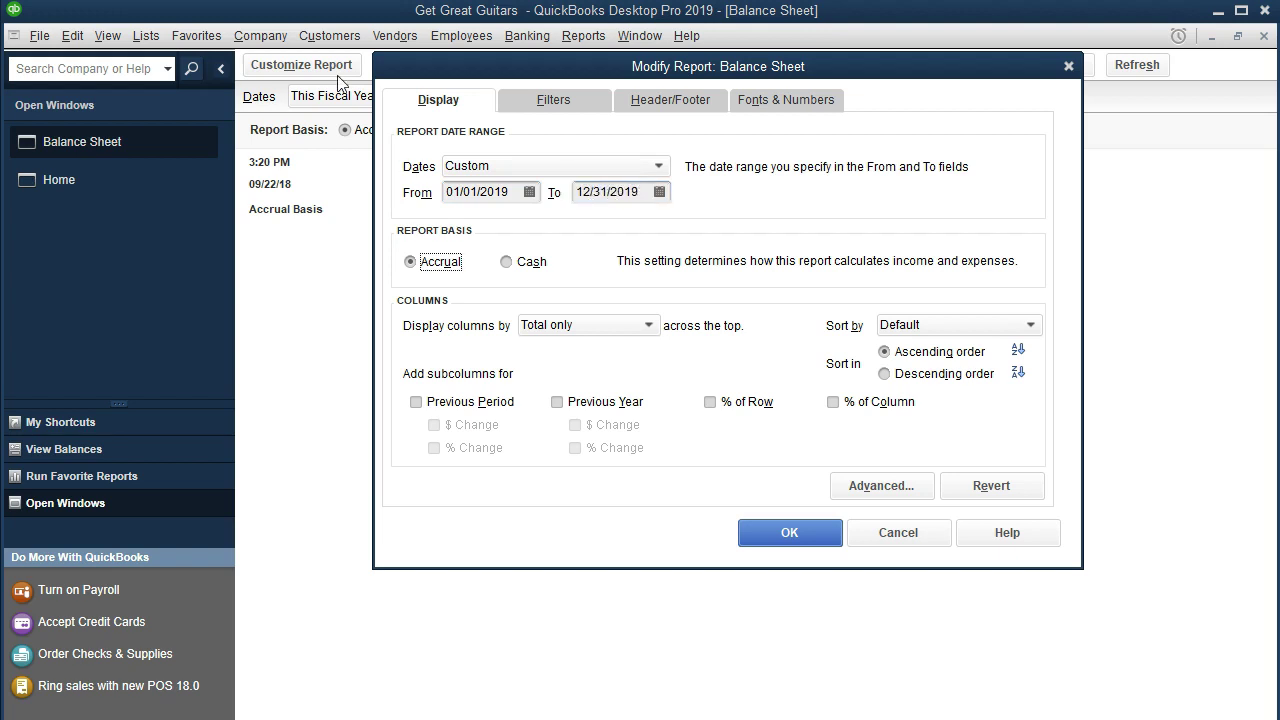
{"action": "left_click", "coordinate": [765, 530]}
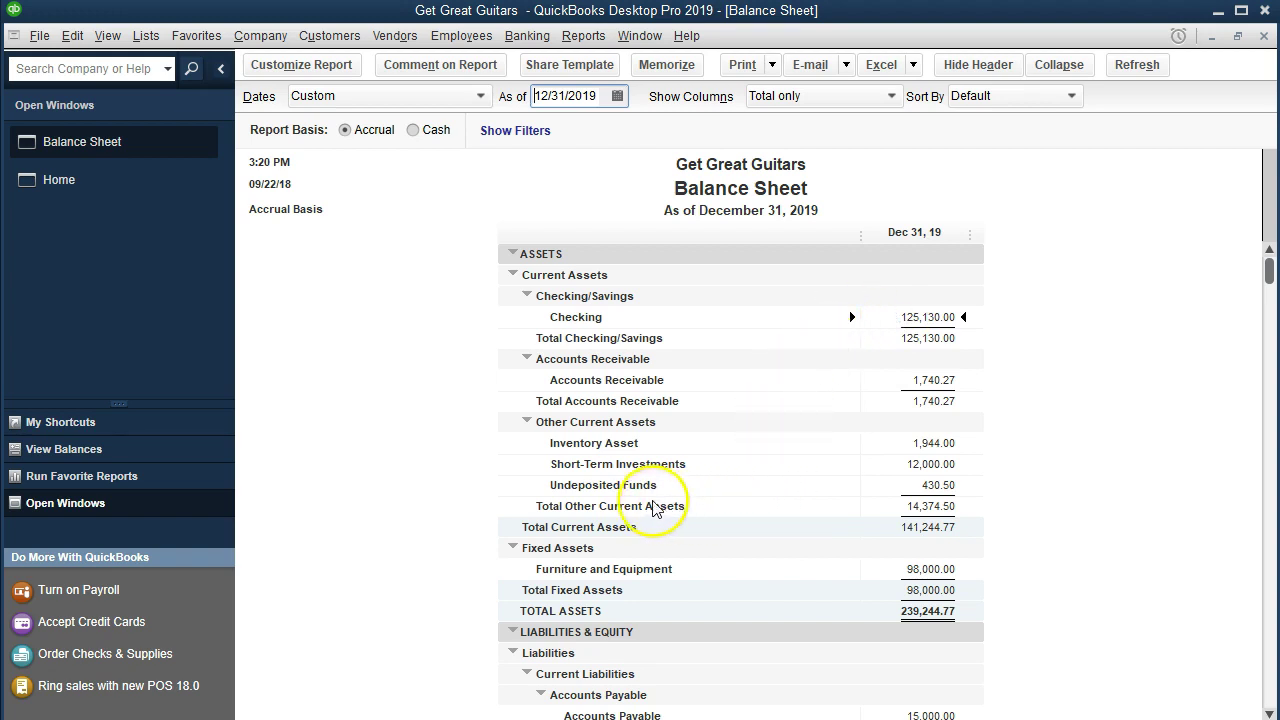
Step: Drill into Undeposited Funds, review the 430.50 Anderson Guitars payment, widen Split, then close
{"action": "left_click", "coordinate": [899, 485]}
{"action": "double_click", "coordinate": [903, 485]}
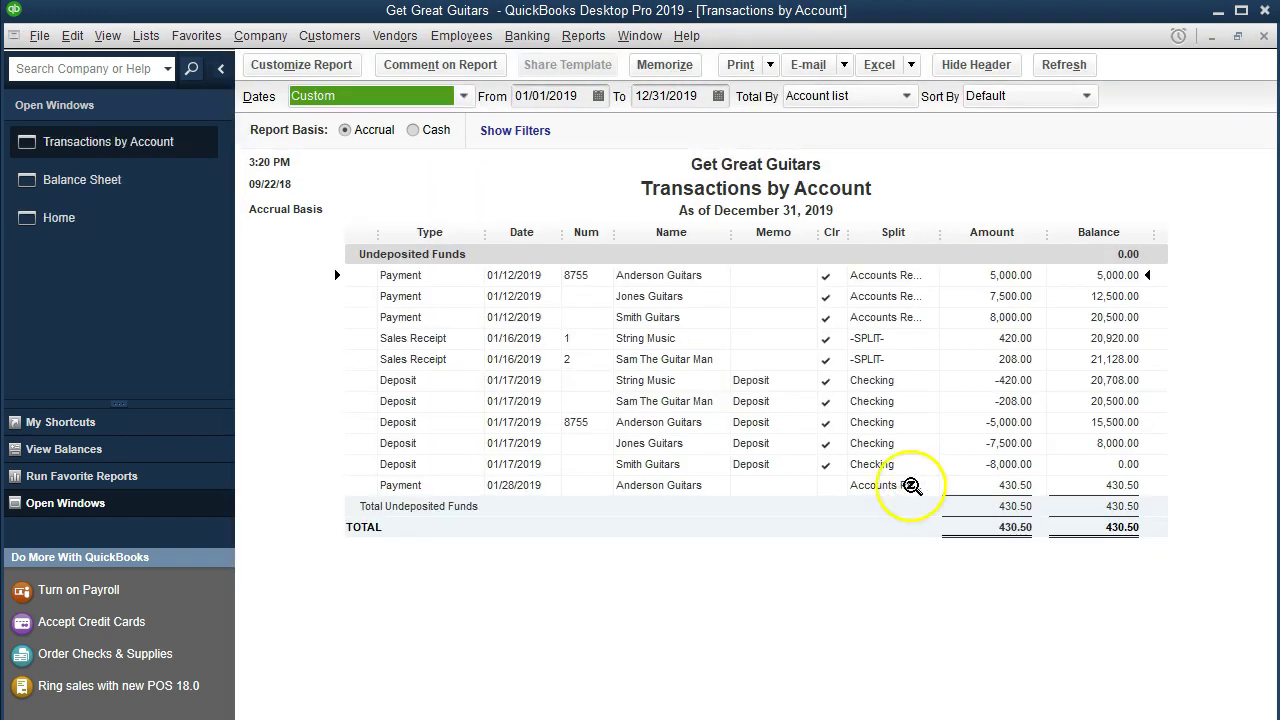
{"action": "left_click", "coordinate": [911, 485]}
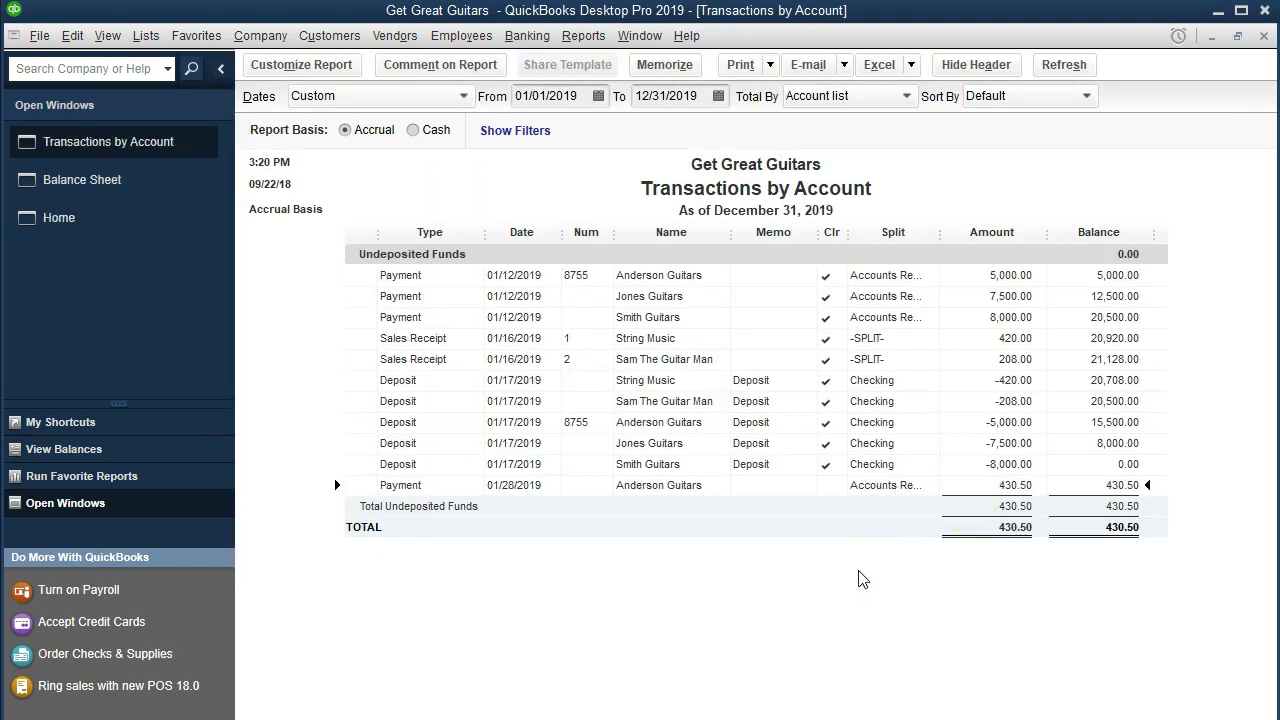
{"action": "double_click", "coordinate": [969, 485]}
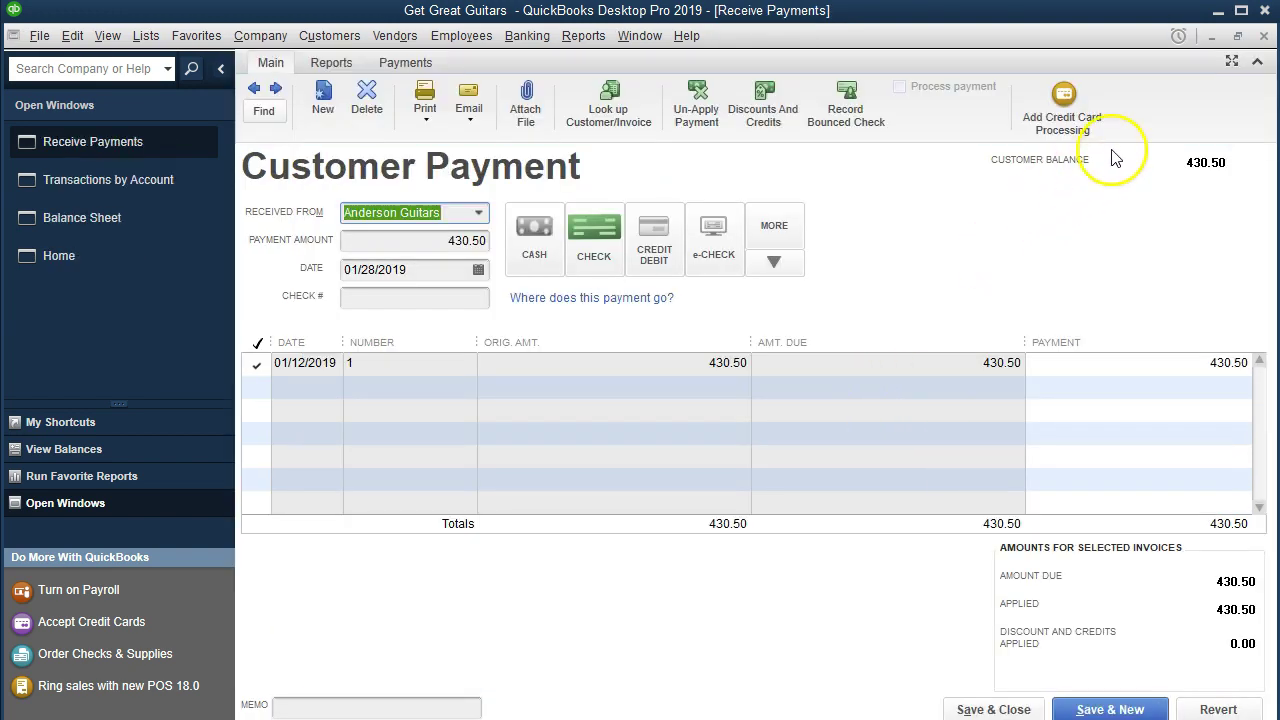
{"action": "left_click", "coordinate": [1264, 36]}
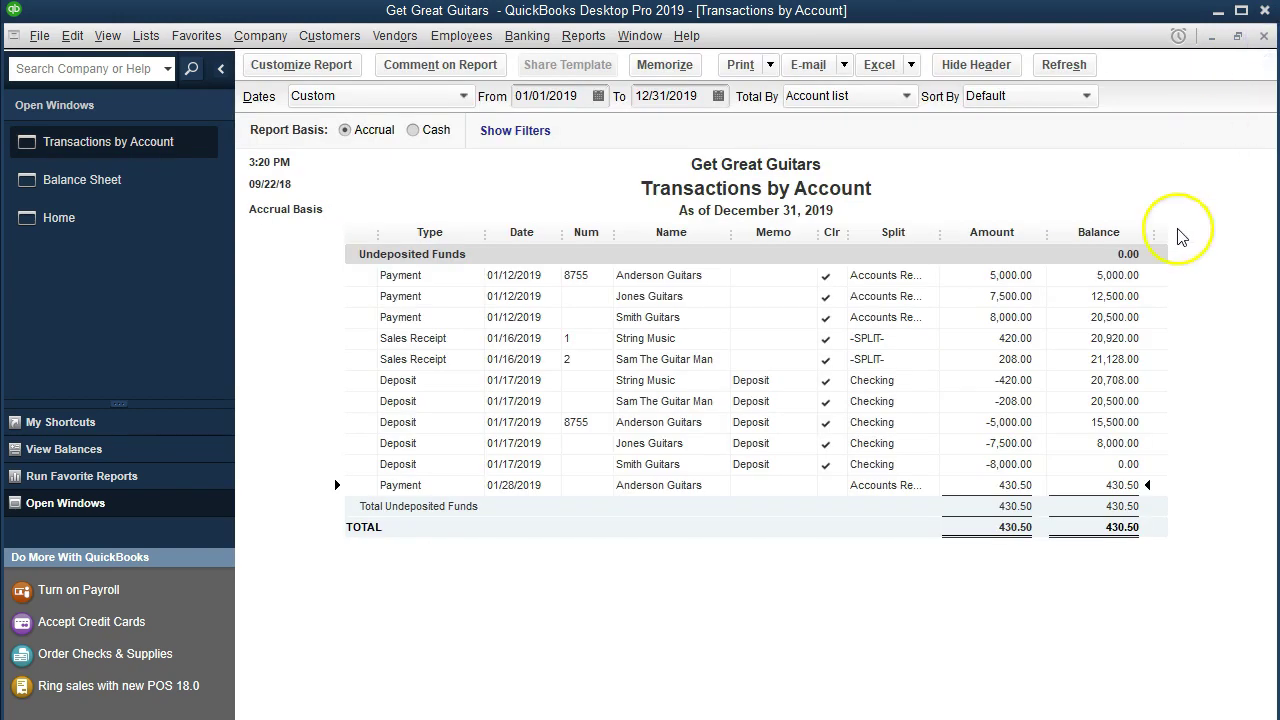
{"action": "left_click_drag", "start_coordinate": [941, 238], "coordinate": [970, 238]}
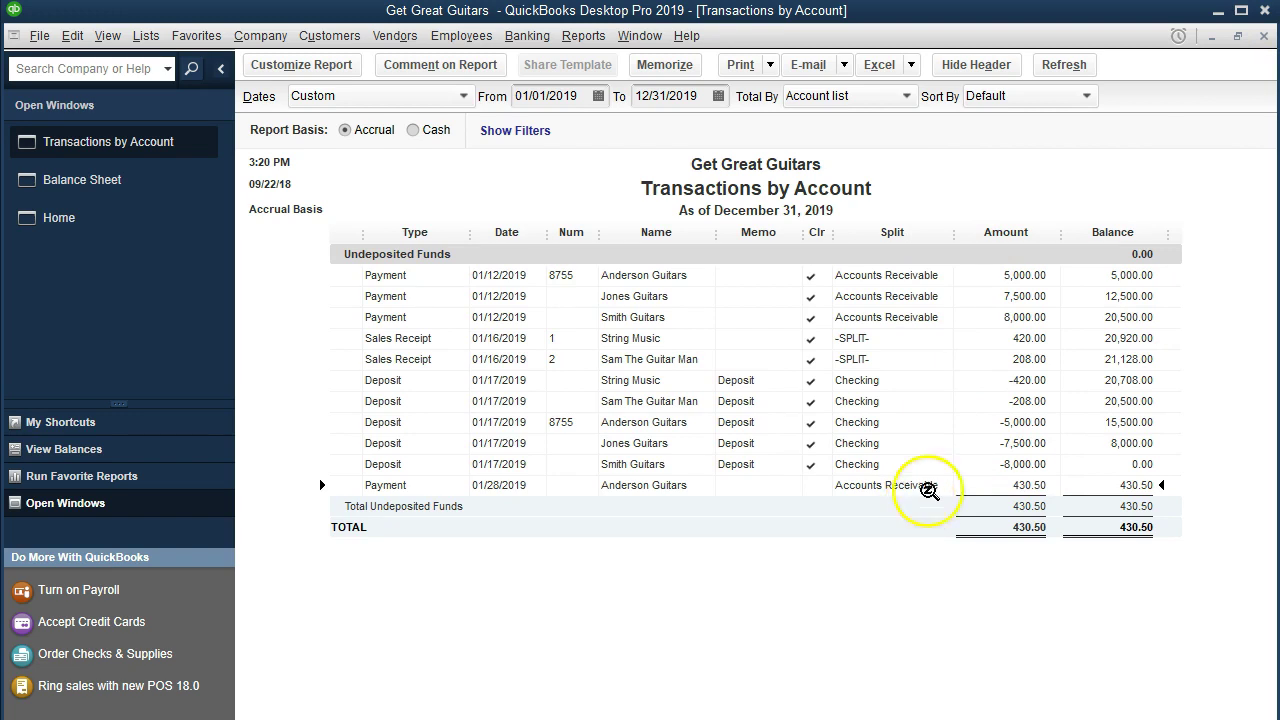
{"action": "left_click", "coordinate": [1264, 35]}
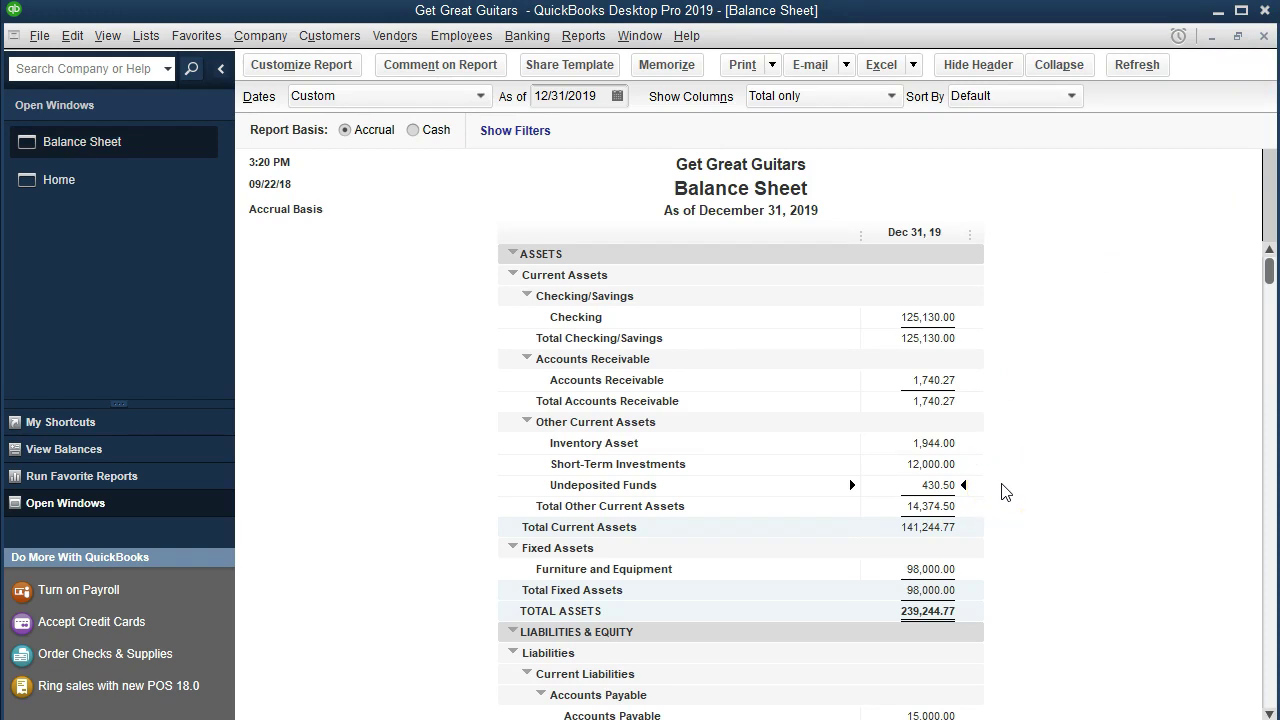
{"action": "left_click", "coordinate": [940, 380]}
{"action": "double_click", "coordinate": [886, 380]}
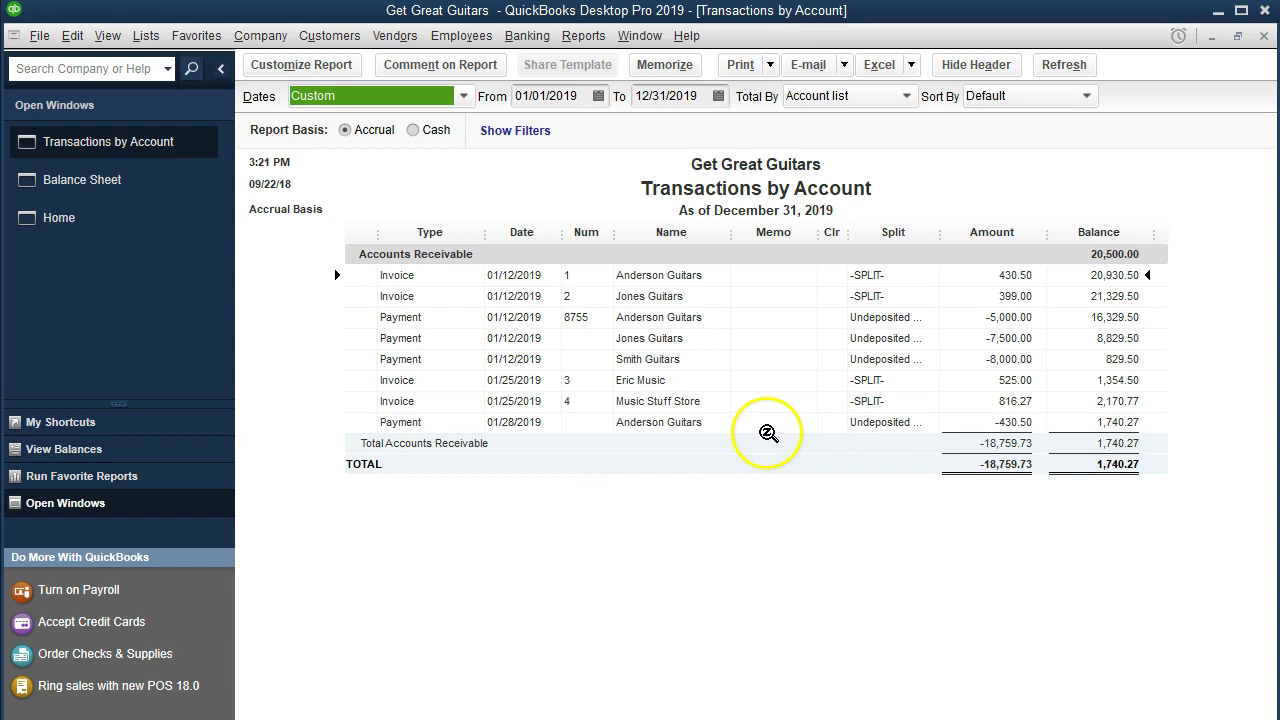
{"action": "left_click", "coordinate": [949, 423]}
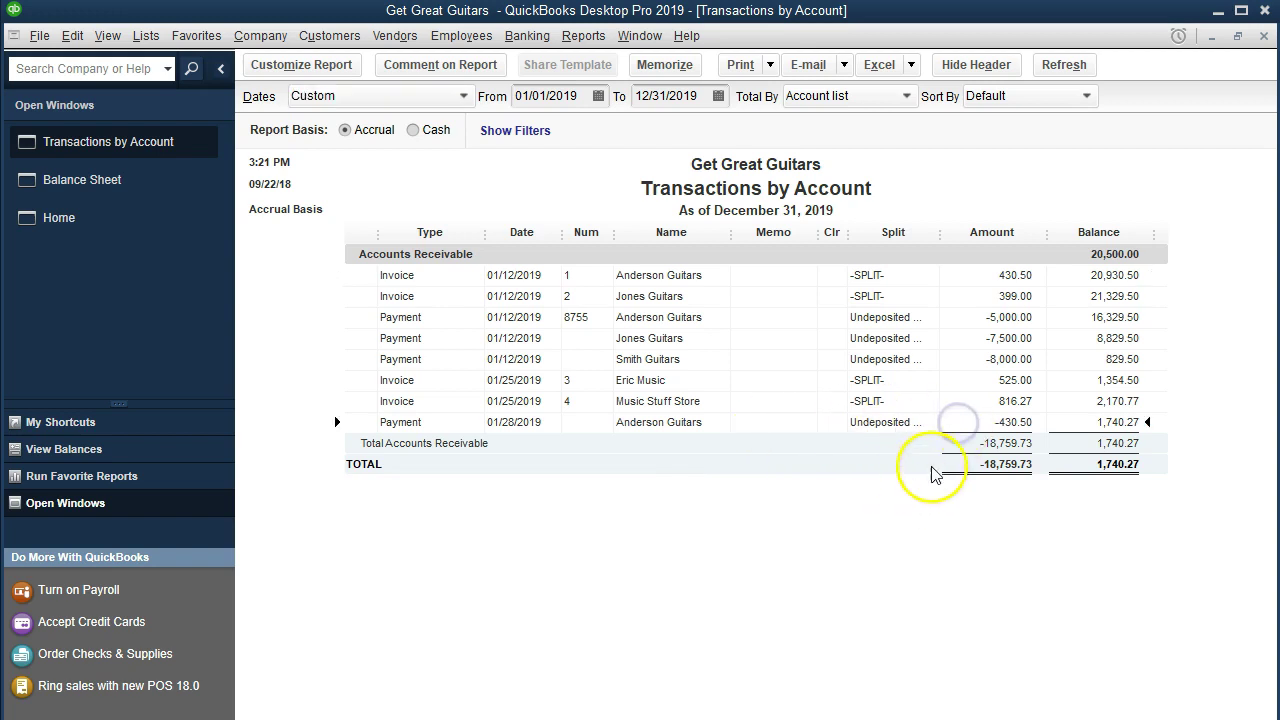
{"action": "left_click", "coordinate": [973, 422]}
{"action": "double_click", "coordinate": [973, 422]}
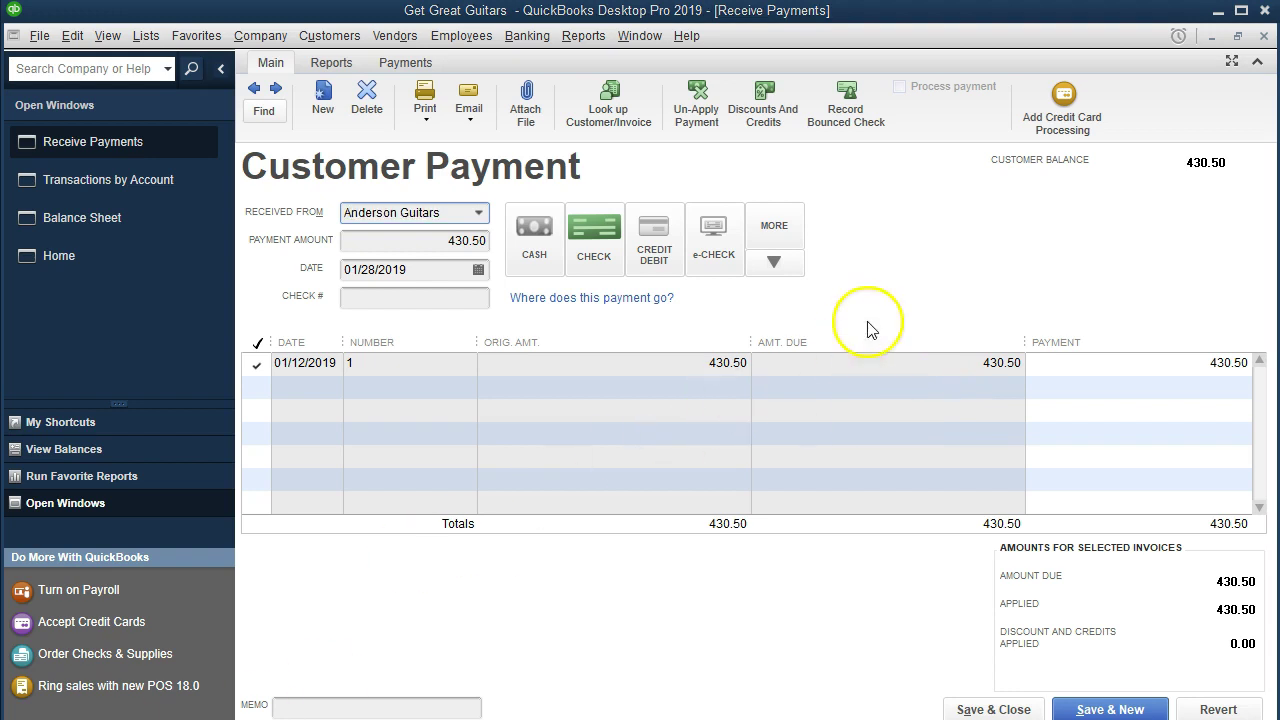
{"action": "left_click", "coordinate": [1264, 36]}
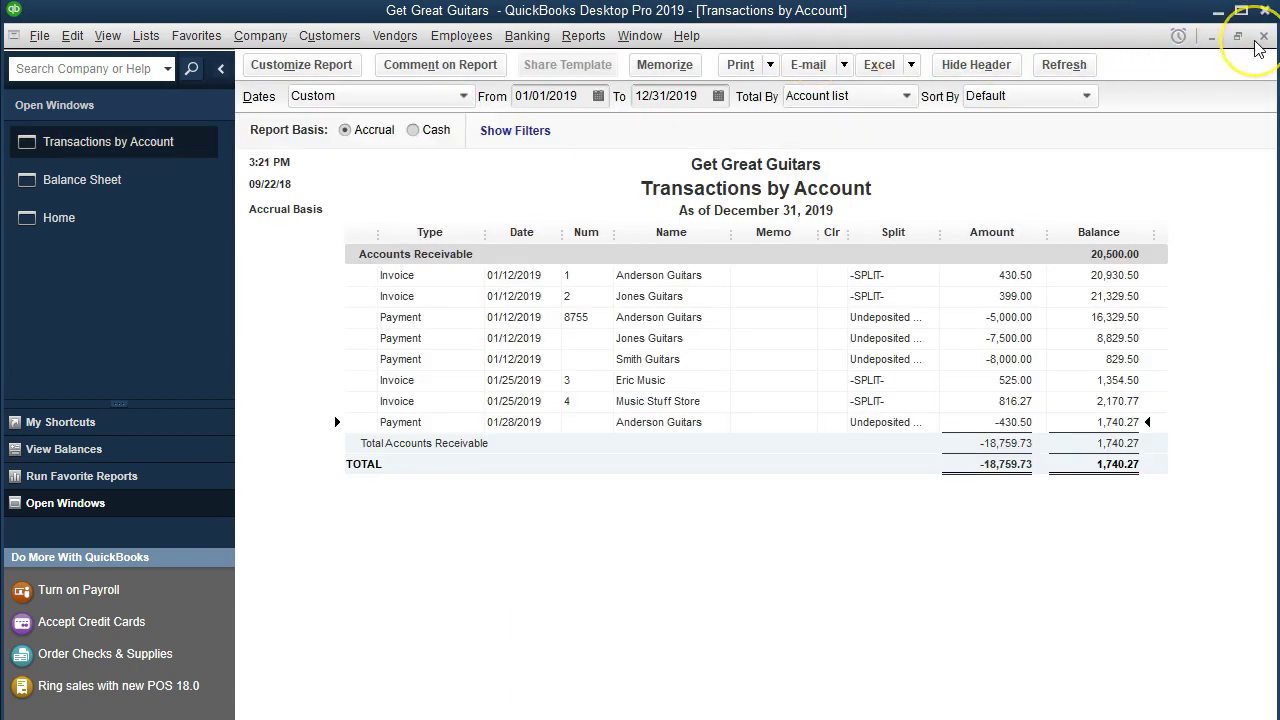
{"action": "left_click", "coordinate": [1263, 37]}
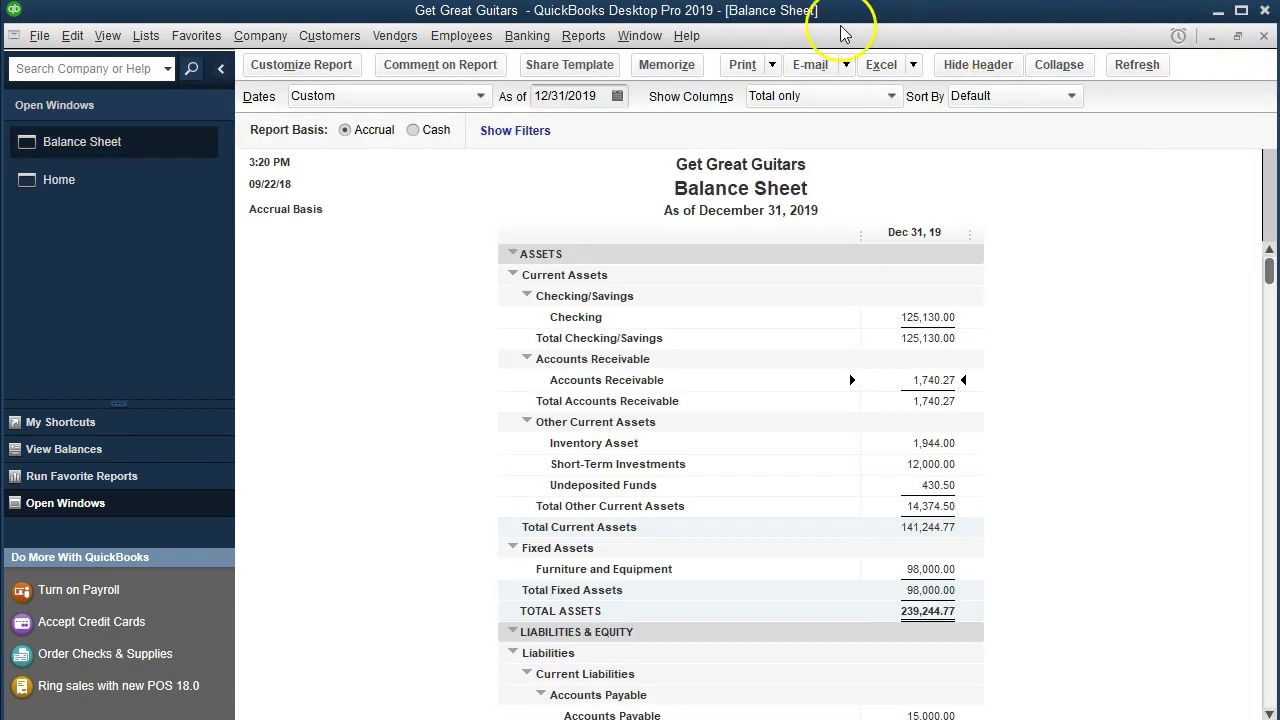
{"action": "left_click", "coordinate": [583, 35]}
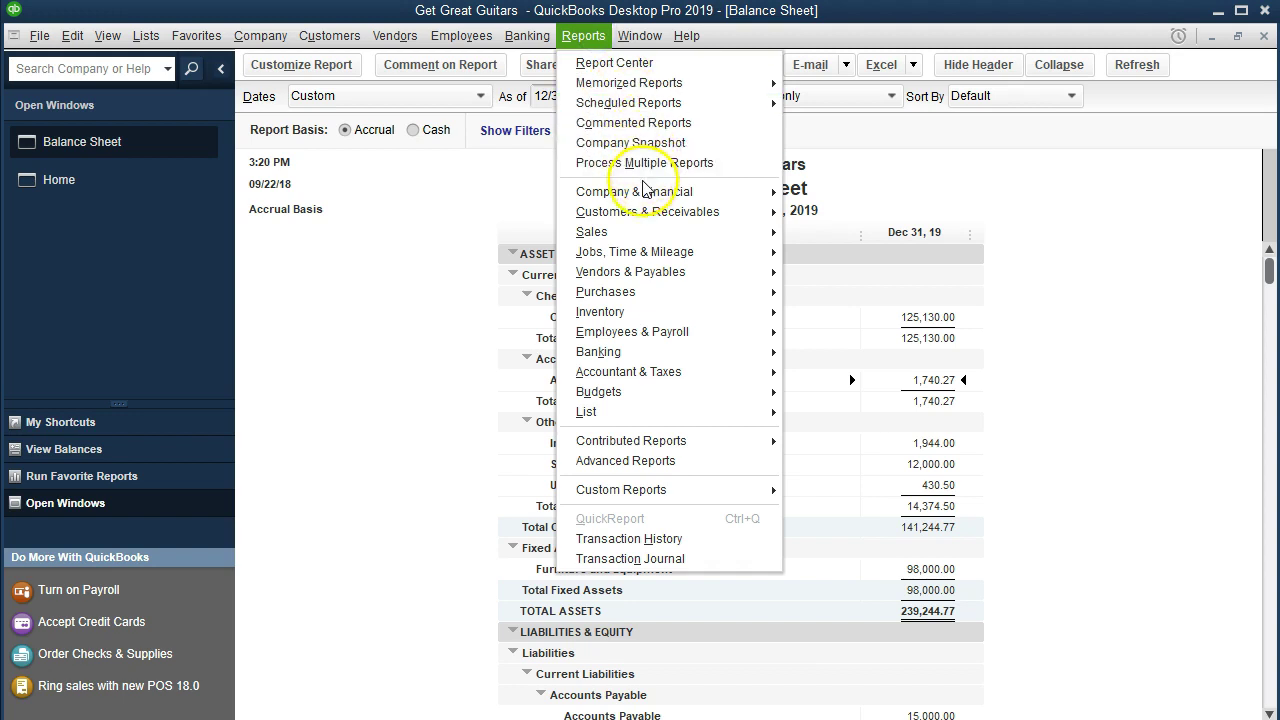
{"action": "mouse_move", "coordinate": [744, 211]}
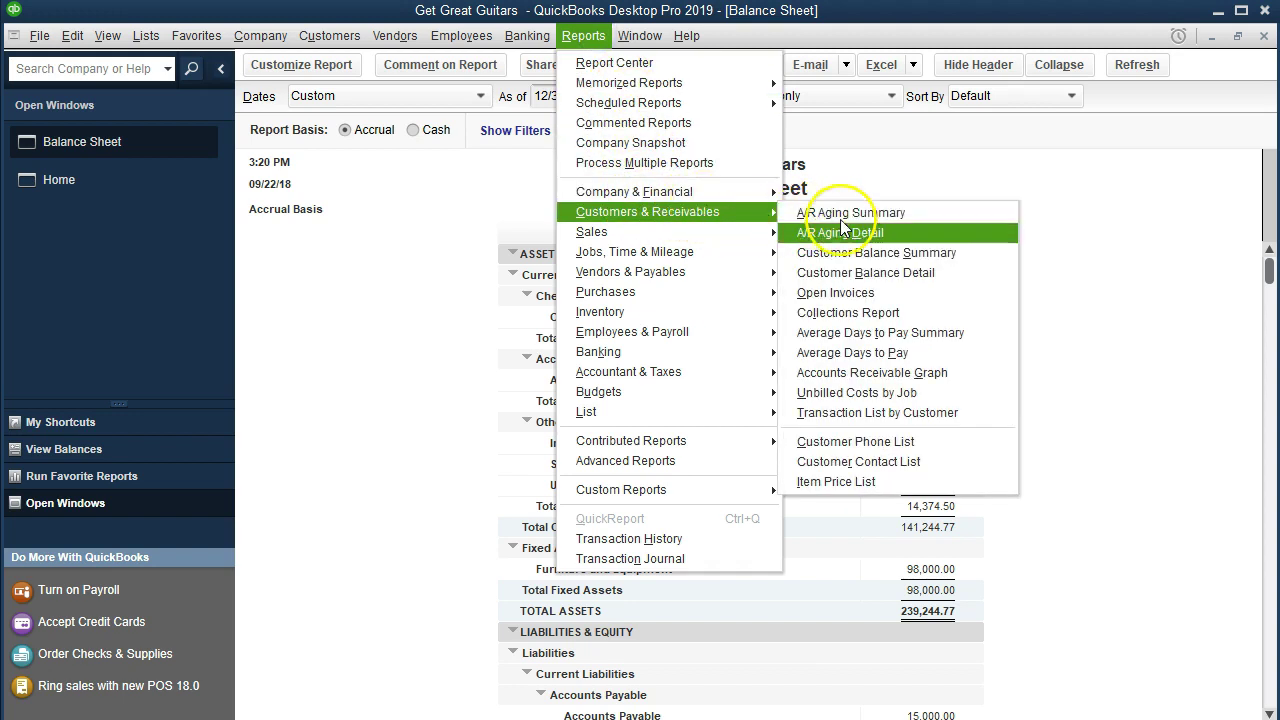
{"action": "left_click", "coordinate": [960, 276]}
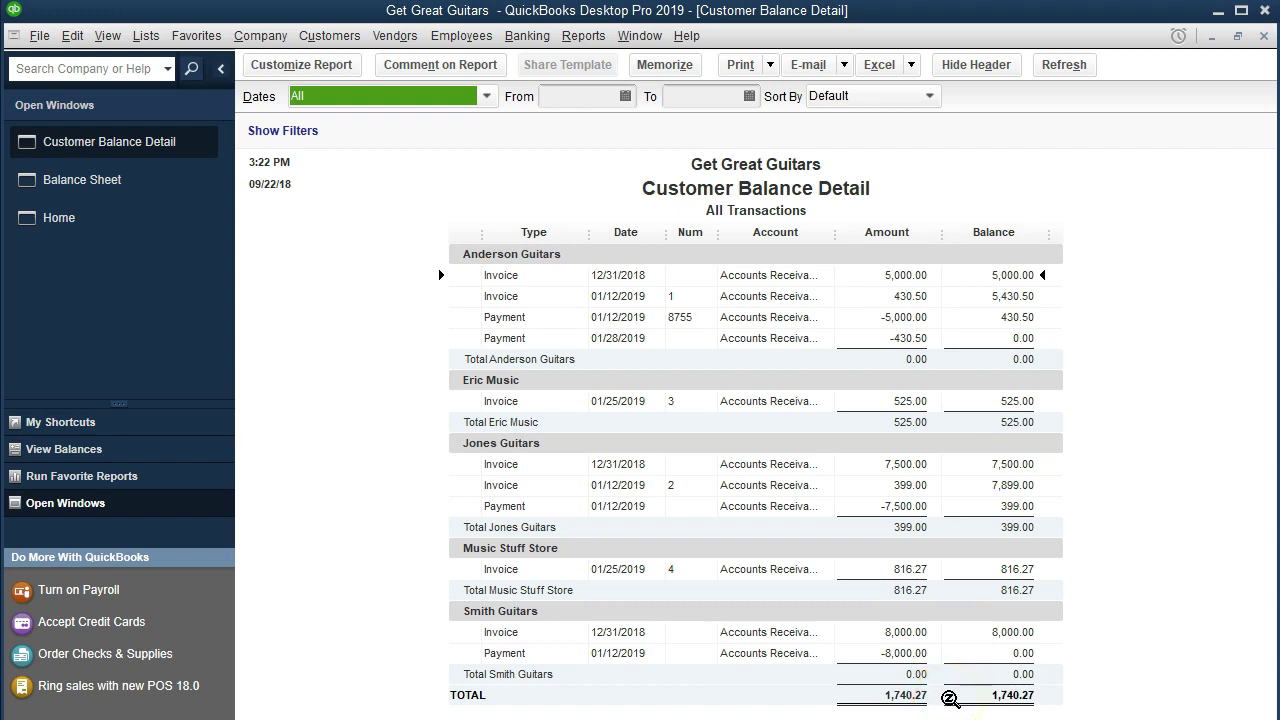
{"action": "left_click", "coordinate": [160, 192]}
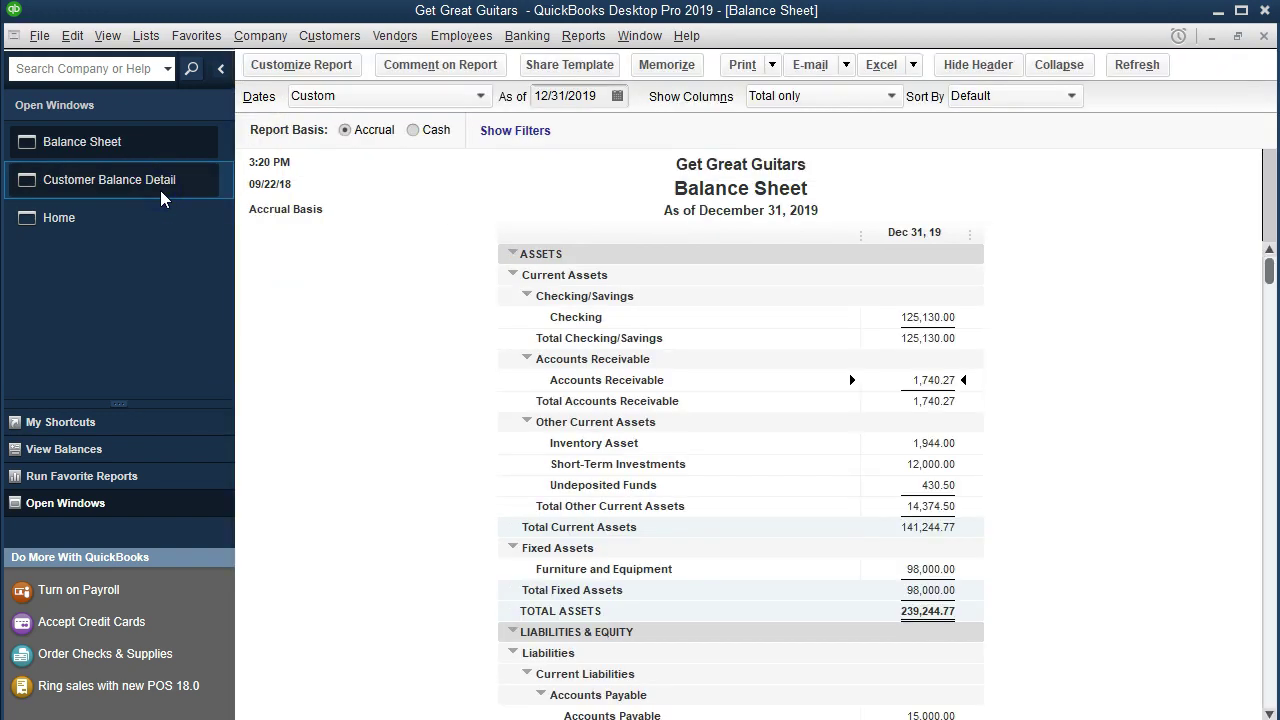
{"action": "left_click", "coordinate": [757, 358]}
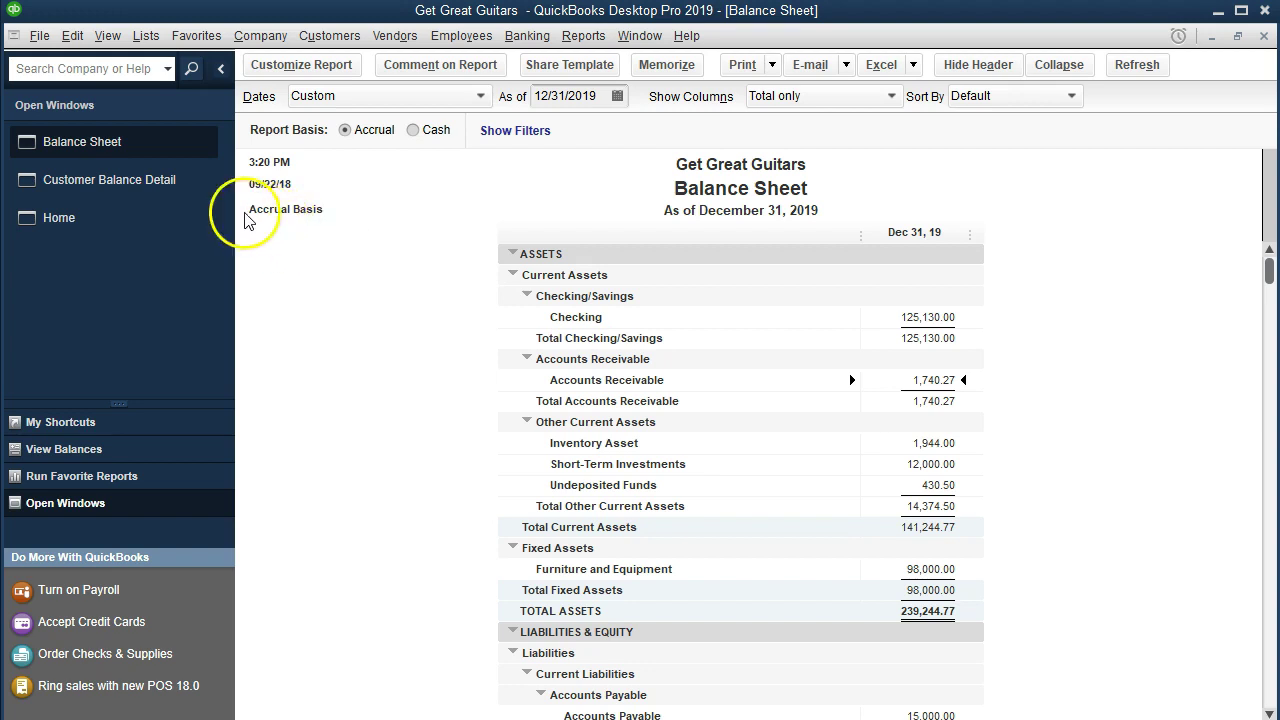
{"action": "left_click", "coordinate": [169, 185]}
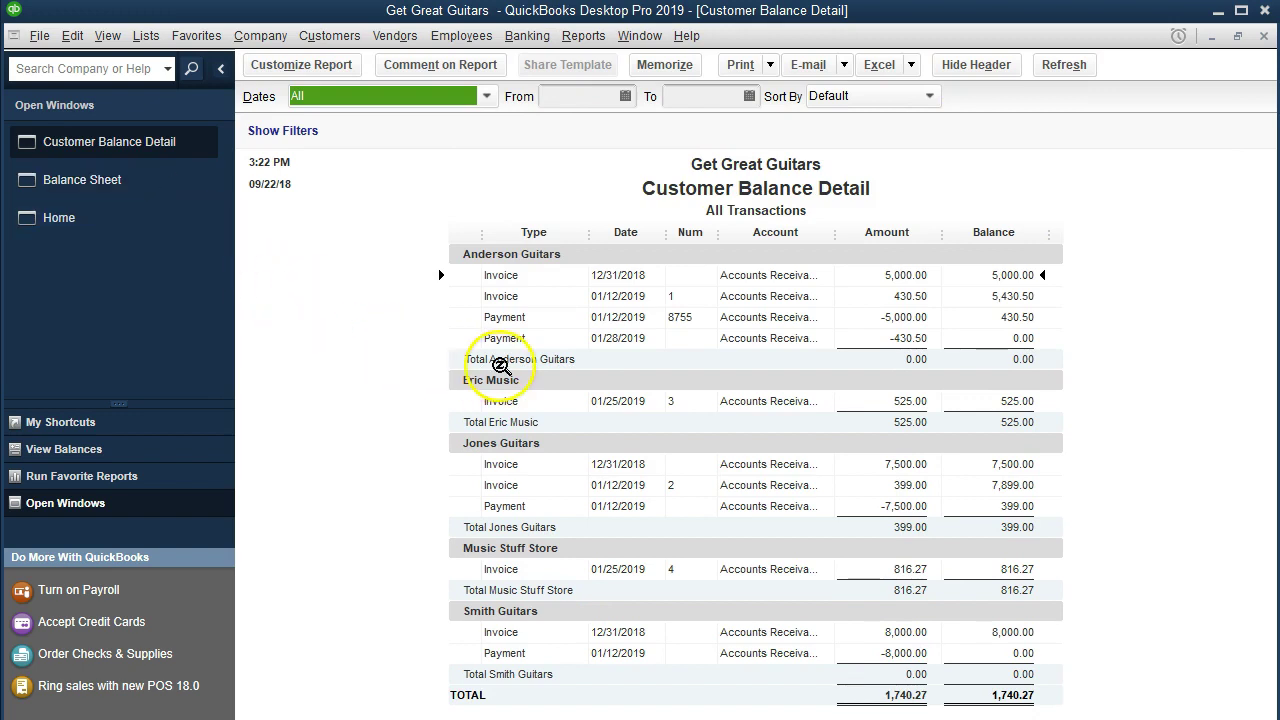
{"action": "left_click", "coordinate": [887, 342]}
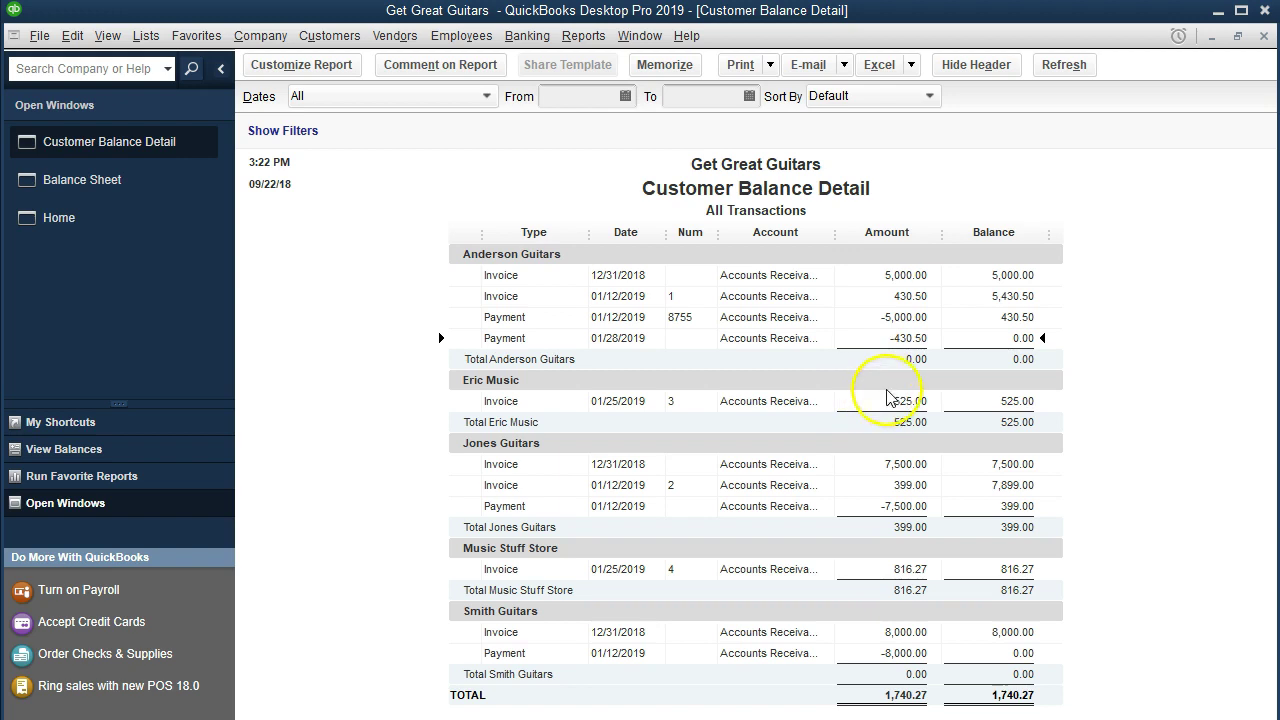
{"action": "left_click", "coordinate": [910, 296]}
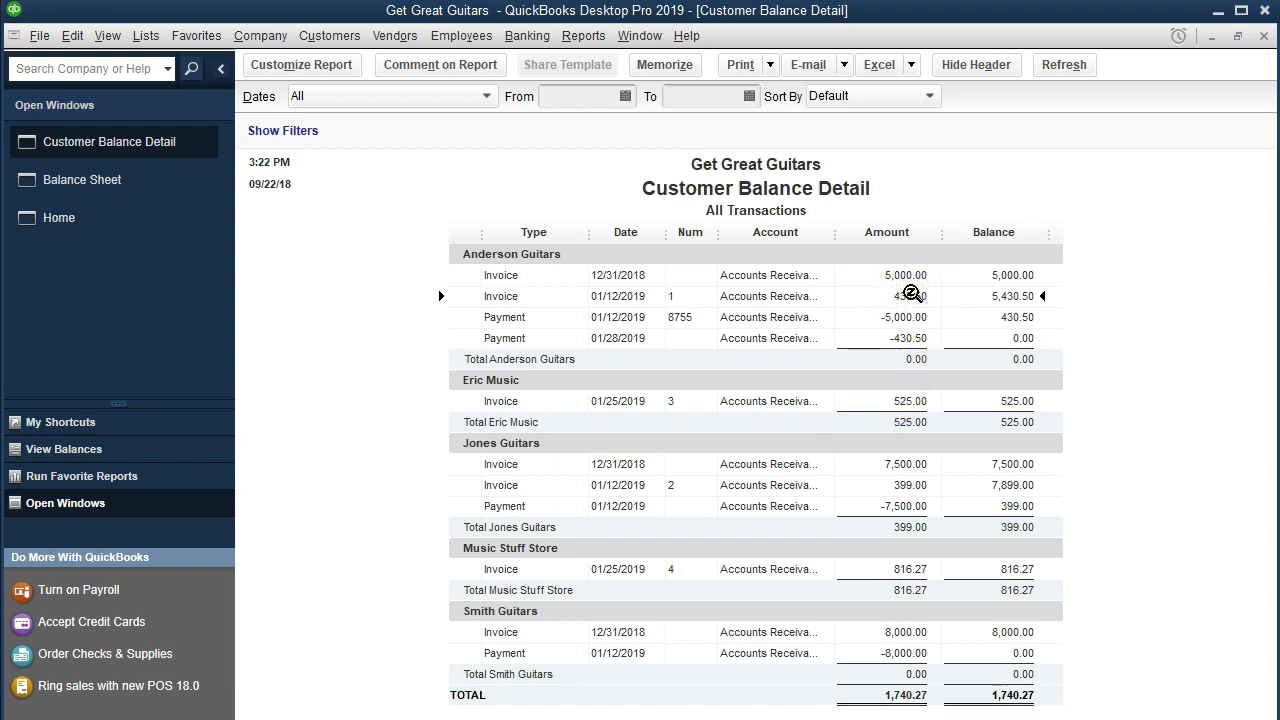
{"action": "left_click", "coordinate": [914, 338]}
{"action": "left_click", "coordinate": [916, 357]}
{"action": "double_click", "coordinate": [918, 313]}
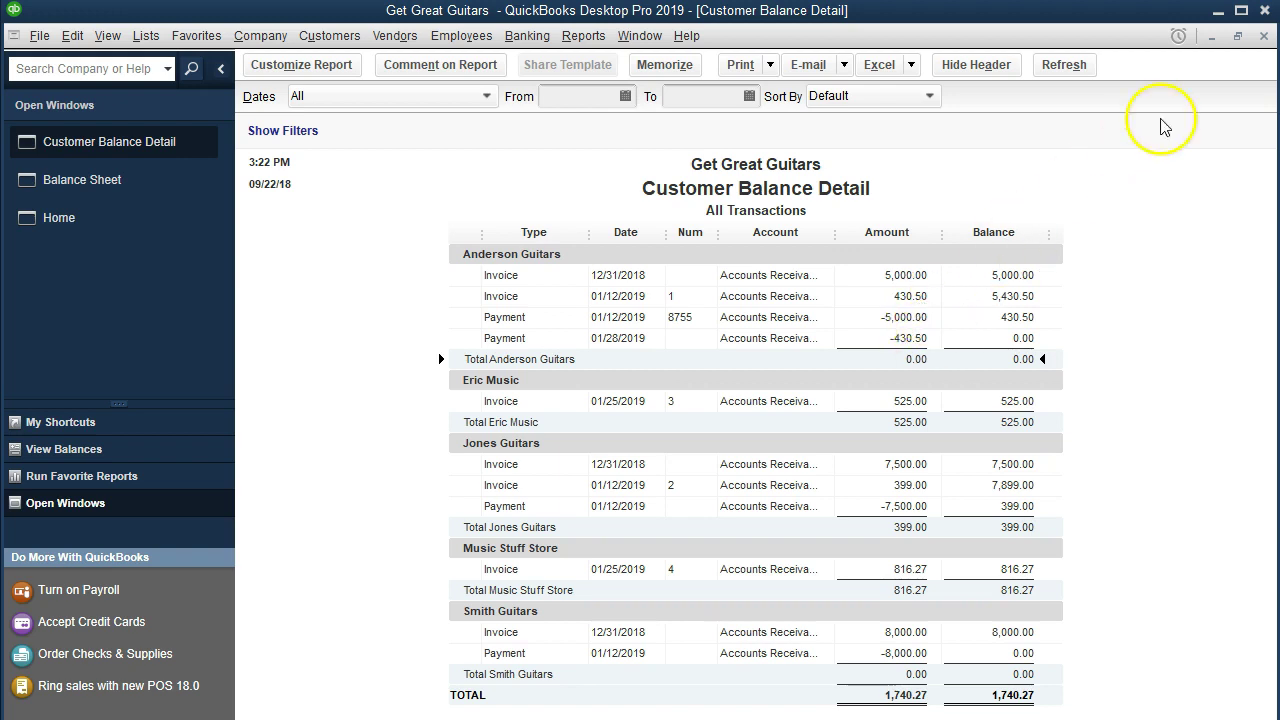
{"action": "left_click", "coordinate": [1264, 35]}
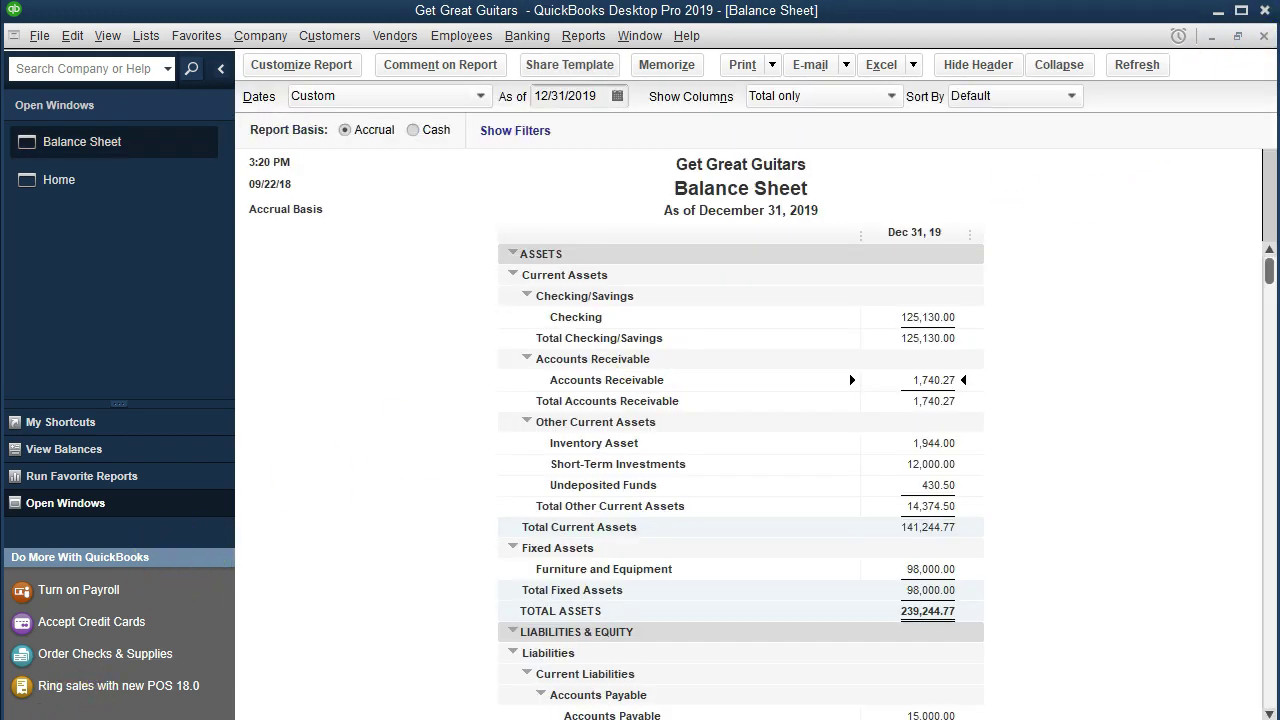
Step: Bring the Home page forward and start a new customer payment
{"action": "left_click", "coordinate": [73, 190]}
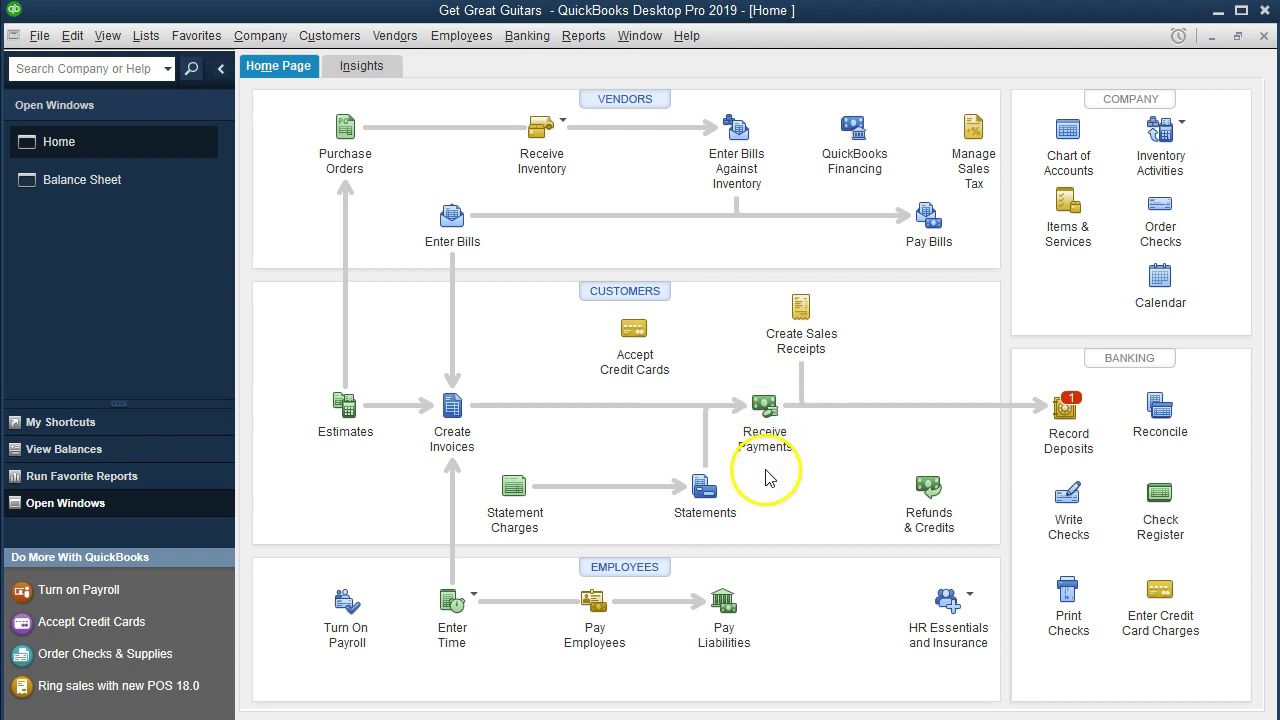
{"action": "left_click", "coordinate": [766, 408]}
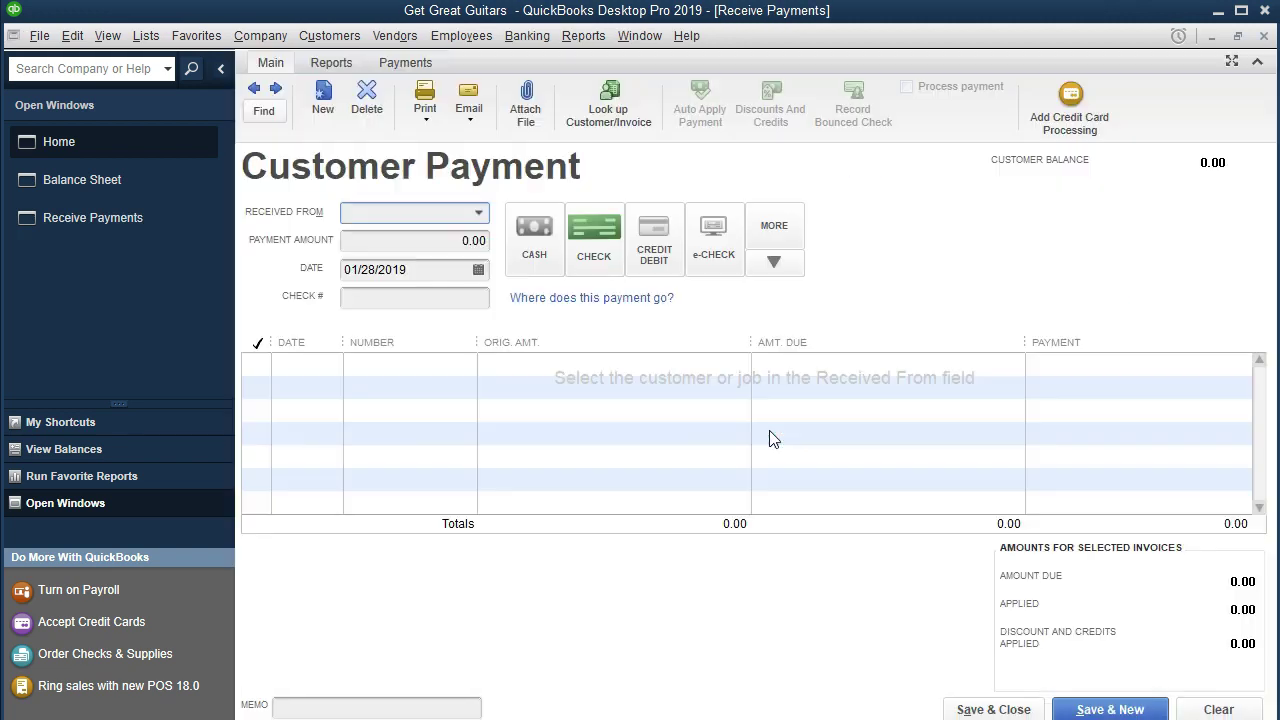
Step: Record Eric Music's 525.00 payment applied to invoice 3 and save it
{"action": "left_click", "coordinate": [477, 213]}
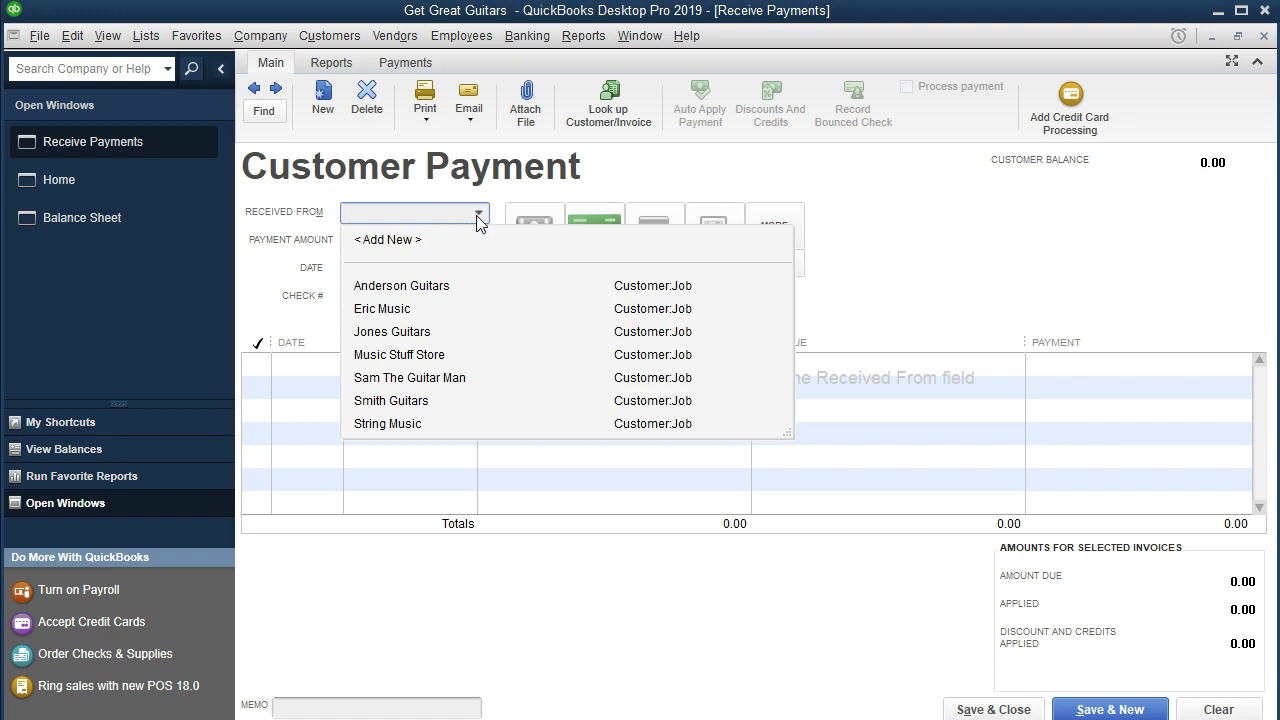
{"action": "type", "text": "Eric Music"}
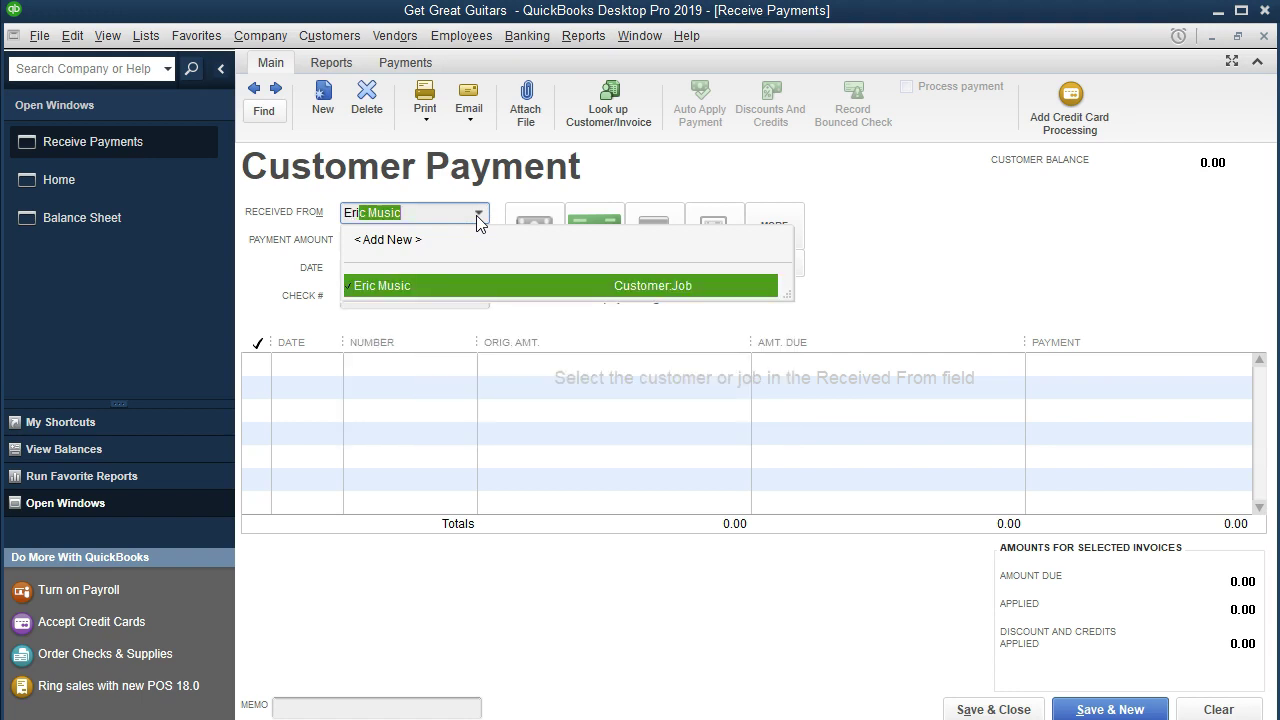
{"action": "key", "text": "Tab"}
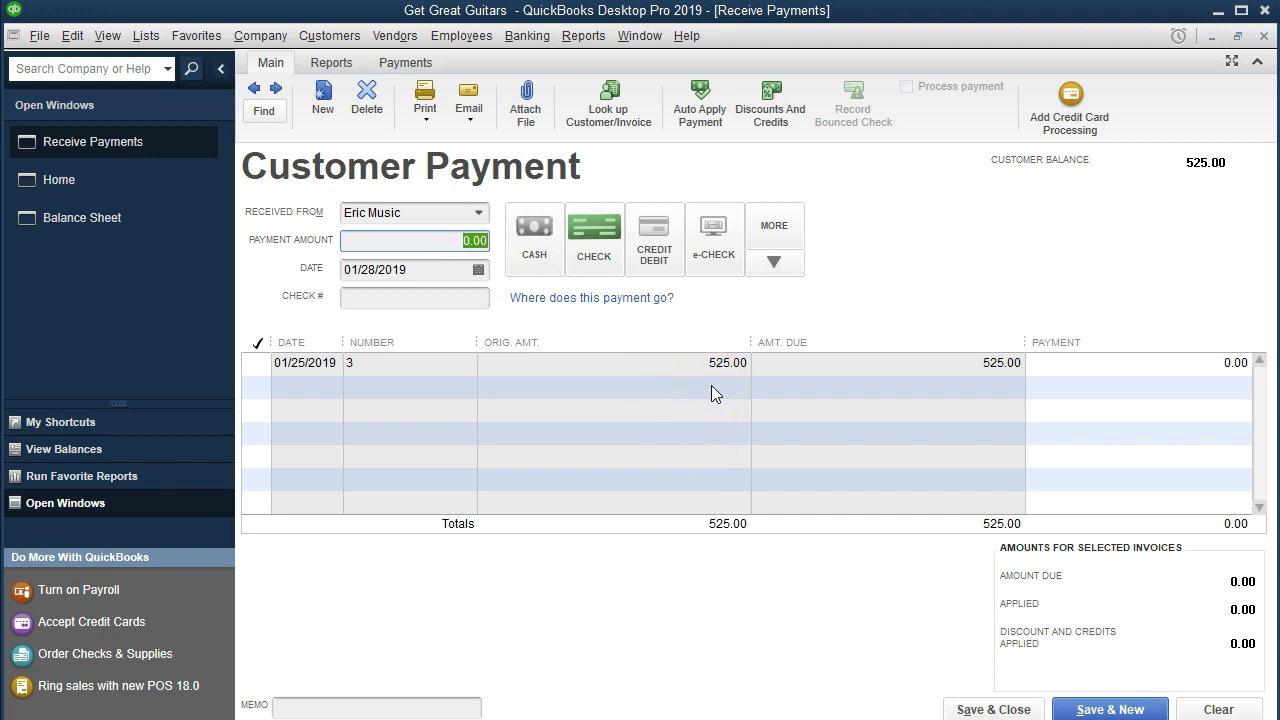
{"action": "type", "text": "525"}
{"action": "key", "text": "Tab"}
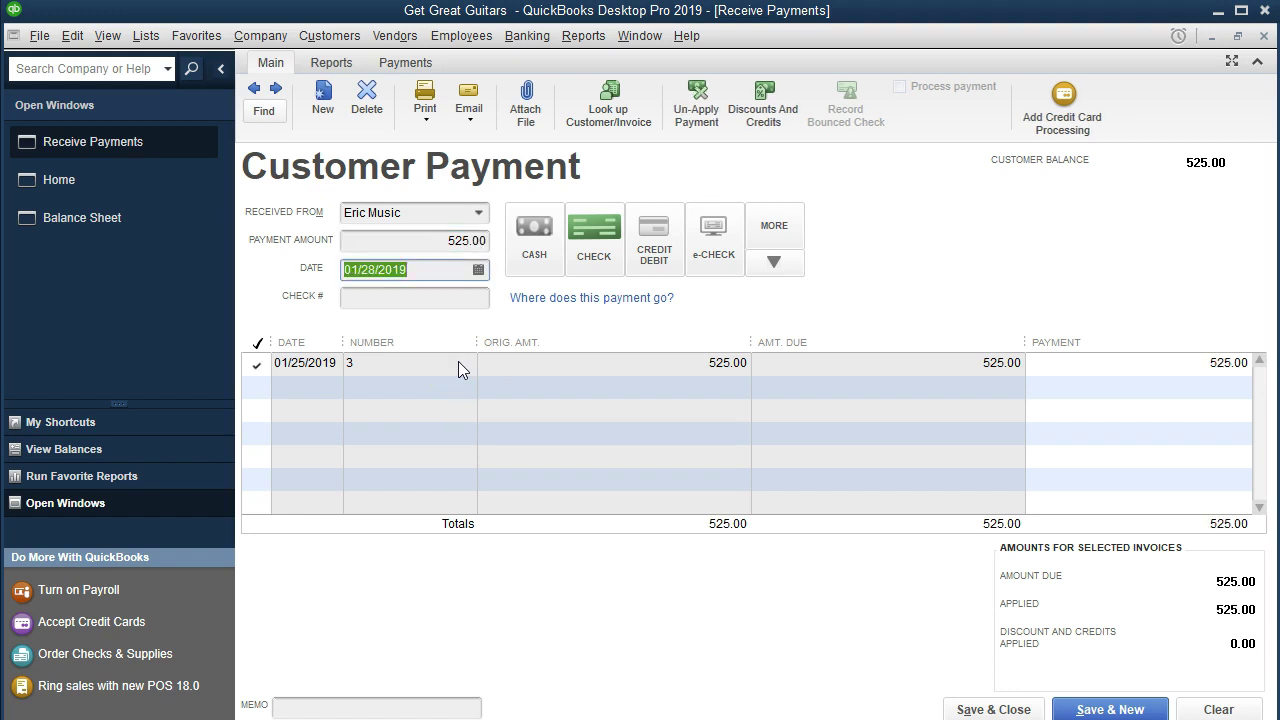
{"action": "left_click", "coordinate": [255, 370]}
{"action": "left_click", "coordinate": [622, 594]}
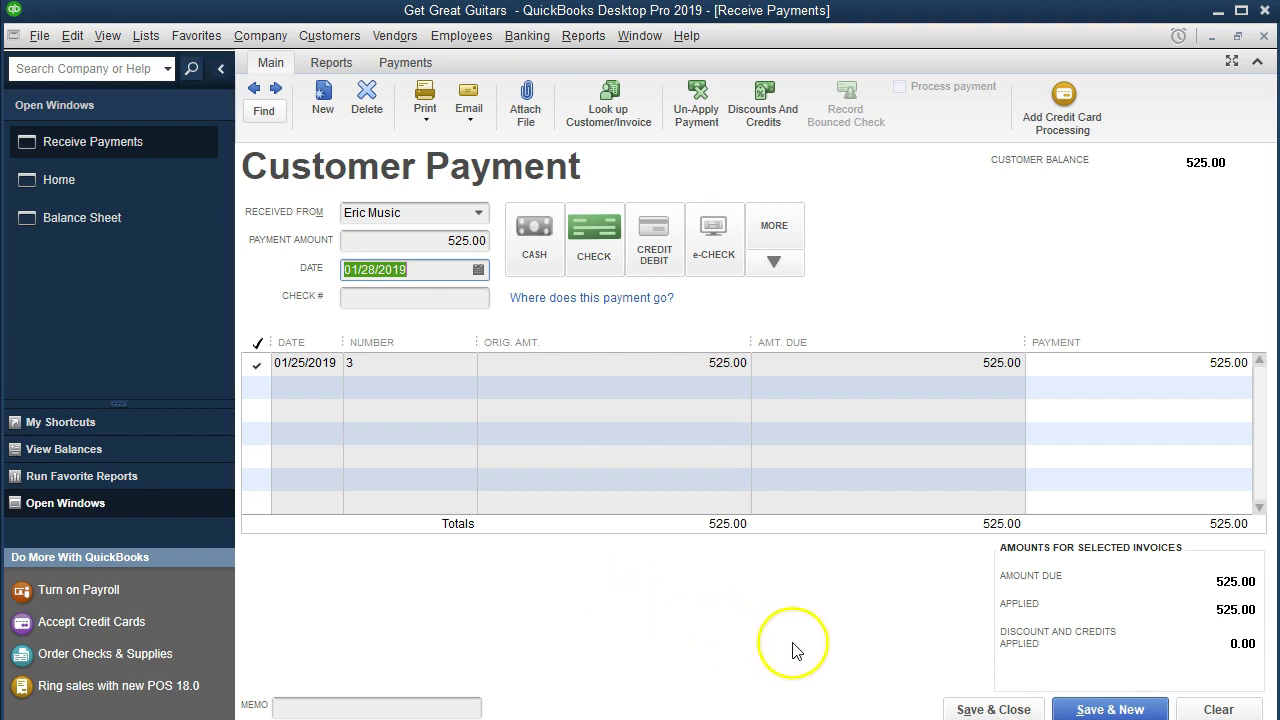
{"action": "left_click", "coordinate": [1000, 710]}
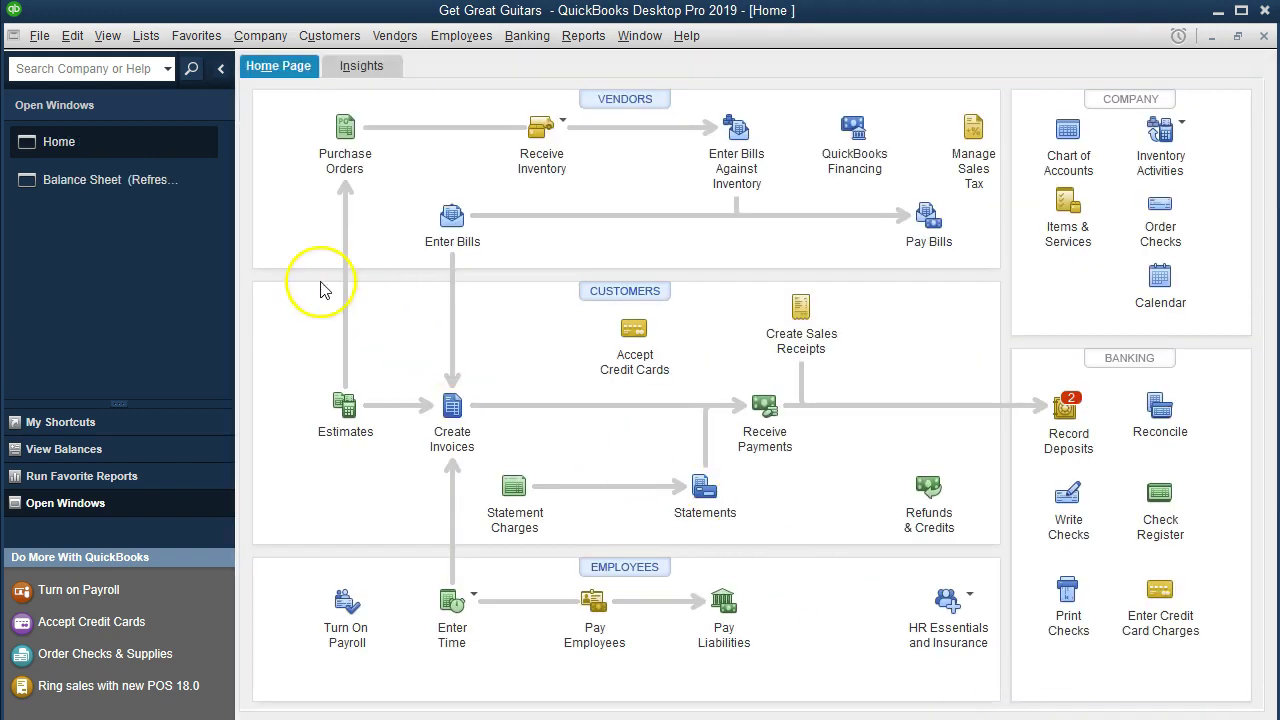
Step: On the Balance Sheet, drill into Undeposited Funds and review the Eric Music payment
{"action": "left_click", "coordinate": [166, 188]}
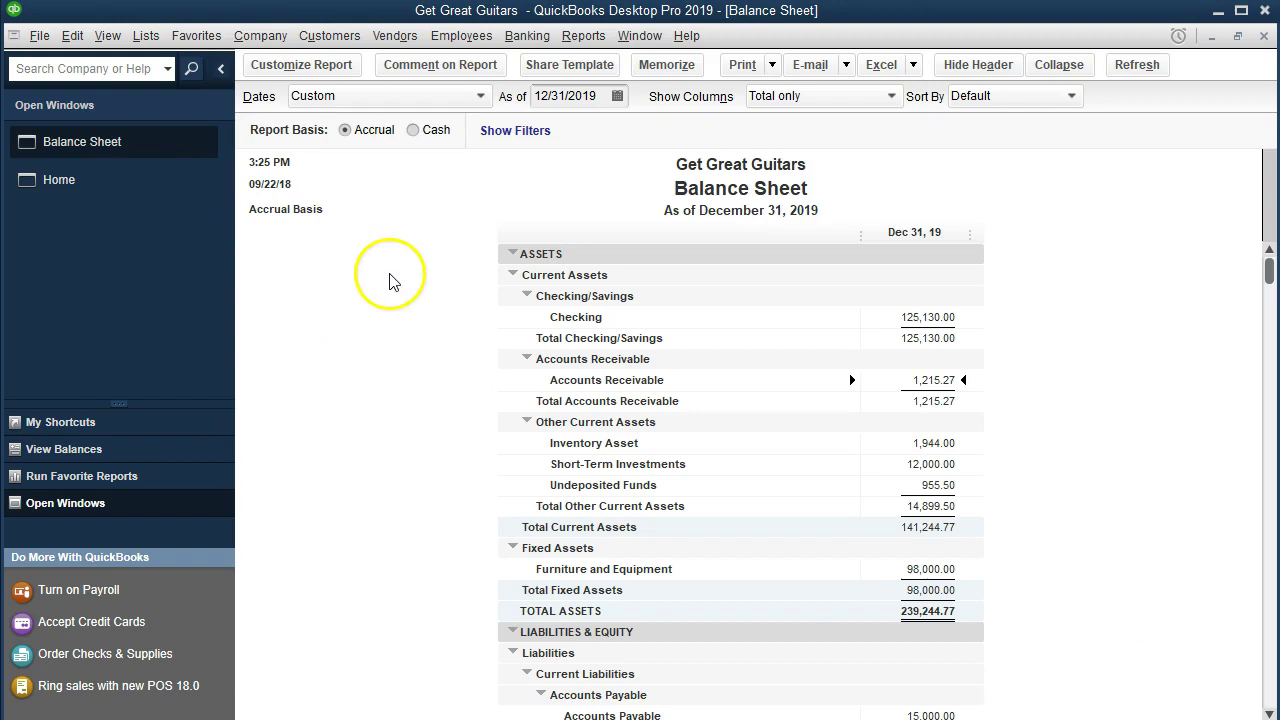
{"action": "left_click", "coordinate": [900, 485]}
{"action": "double_click", "coordinate": [903, 481]}
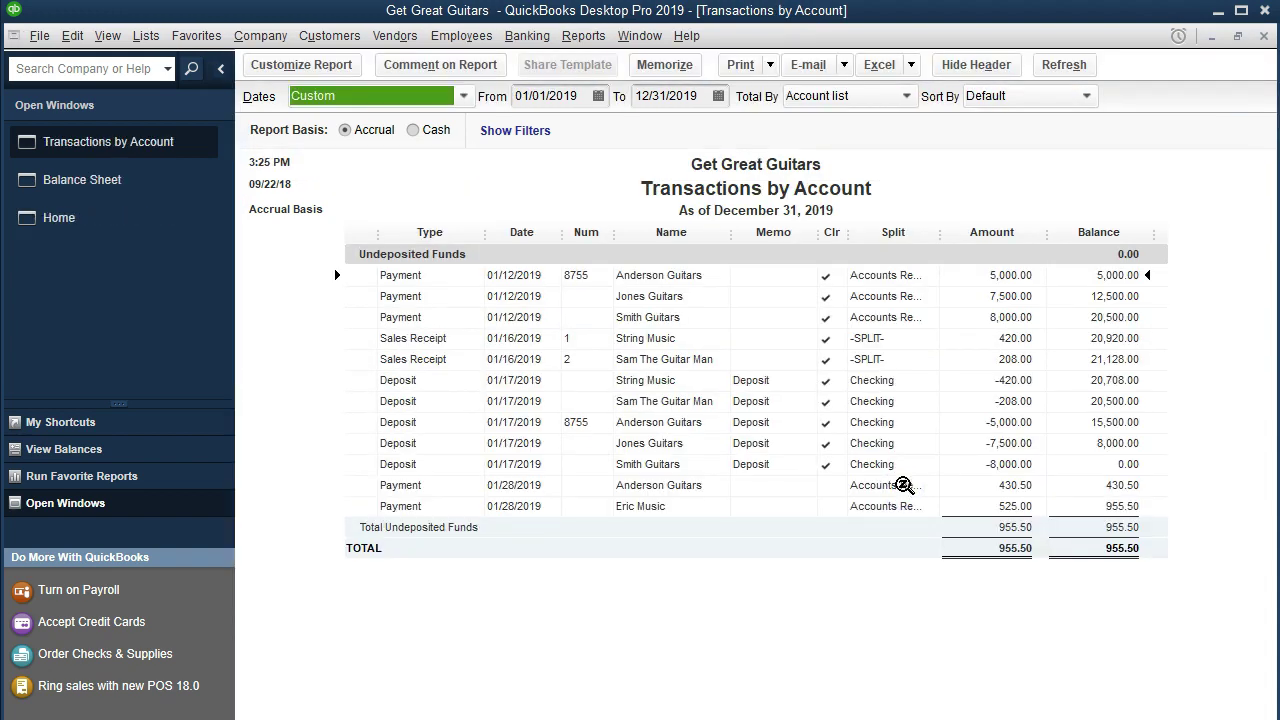
{"action": "left_click", "coordinate": [965, 506]}
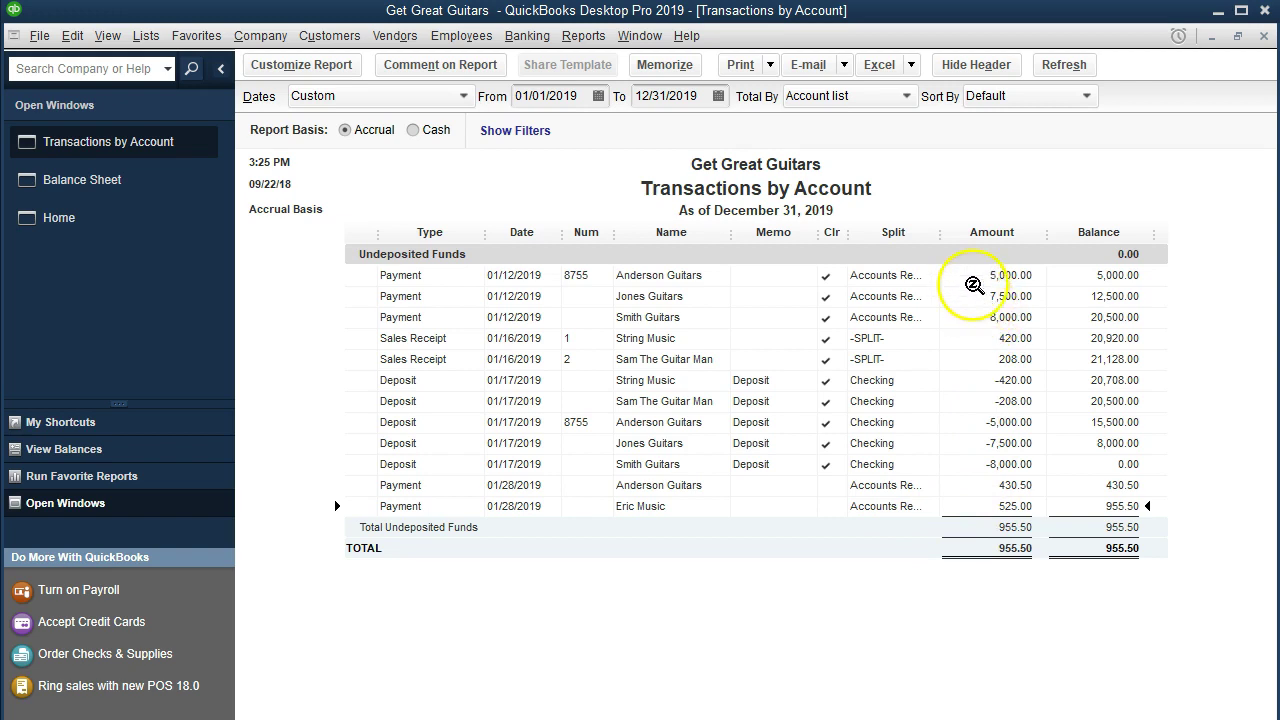
{"action": "left_click", "coordinate": [1096, 465]}
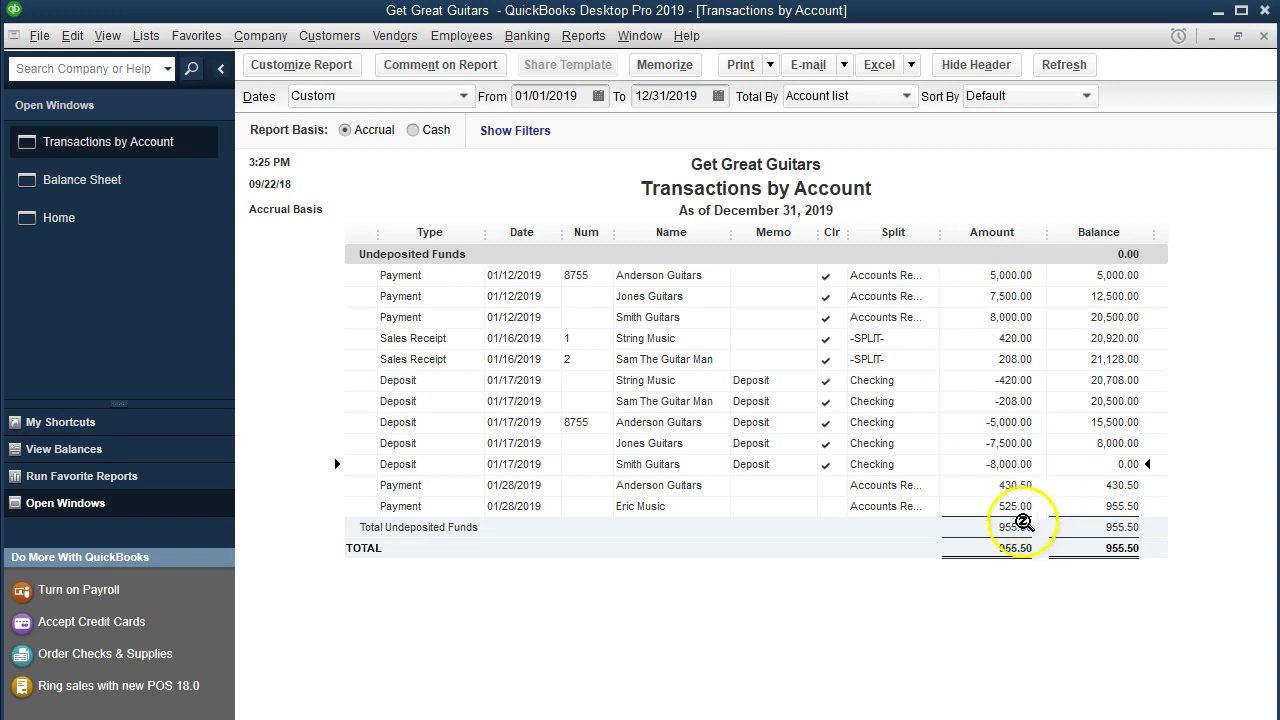
{"action": "double_click", "coordinate": [983, 516]}
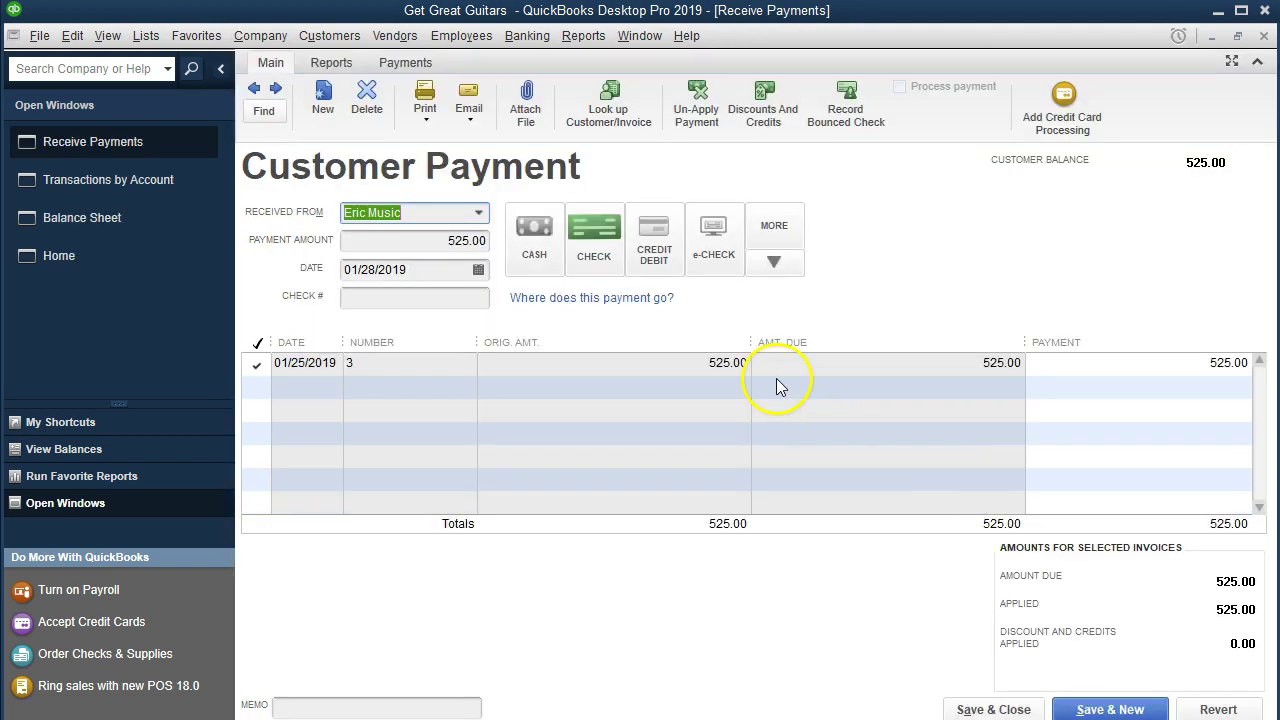
{"action": "left_click", "coordinate": [1264, 36]}
{"action": "left_click", "coordinate": [1264, 36]}
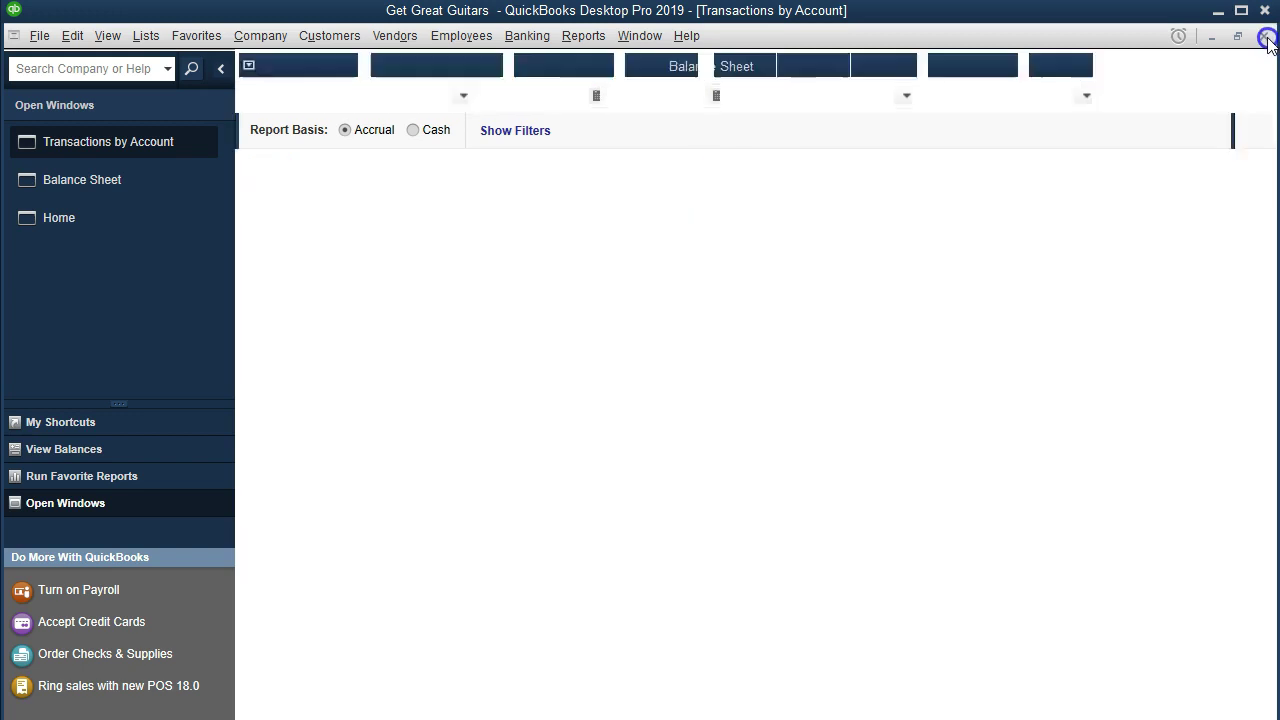
Step: Drill into Accounts Receivable, review the Eric Music payment there, then return to Home
{"action": "left_click", "coordinate": [960, 380]}
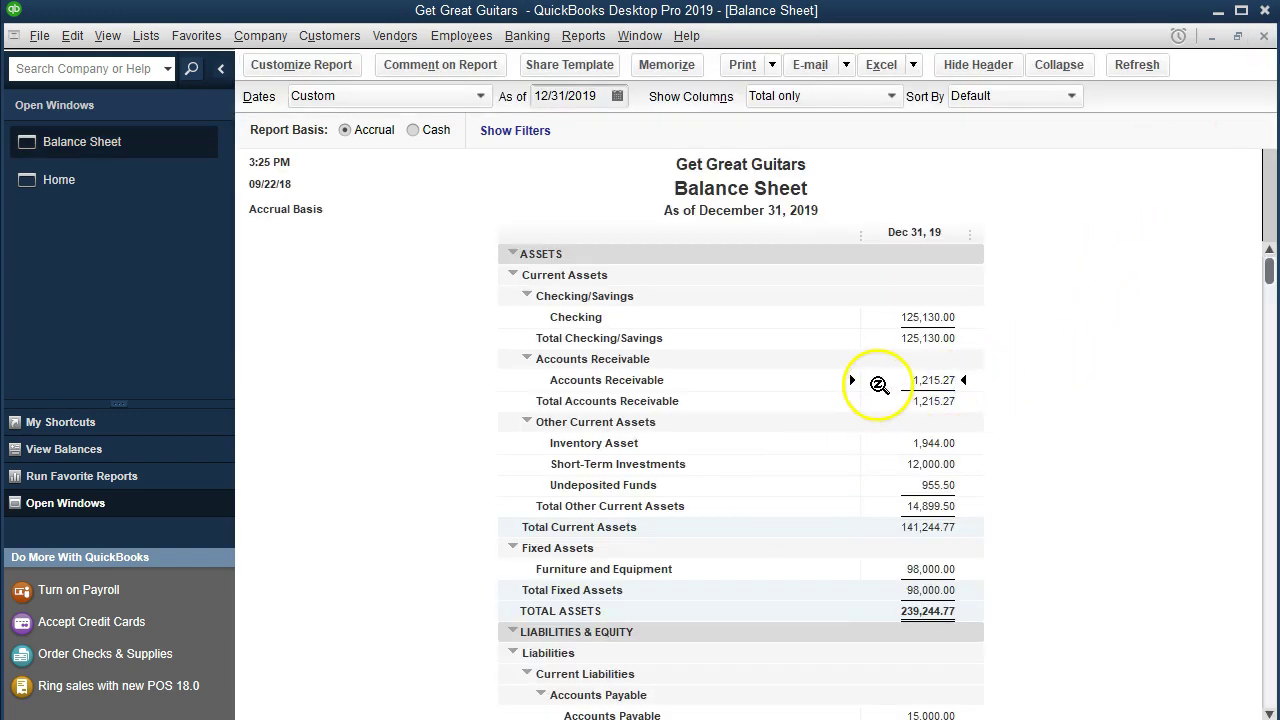
{"action": "double_click", "coordinate": [877, 380]}
{"action": "left_click", "coordinate": [946, 443]}
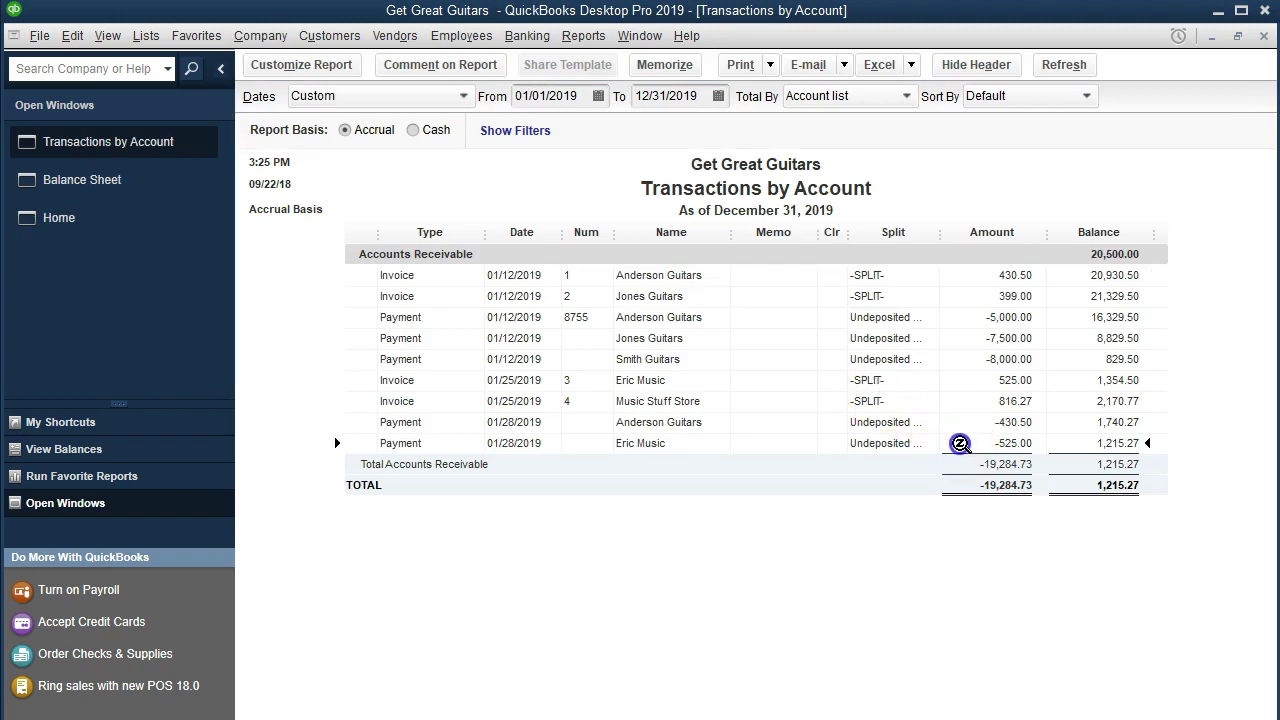
{"action": "left_click_drag", "start_coordinate": [940, 236], "coordinate": [957, 237]}
{"action": "double_click", "coordinate": [979, 446]}
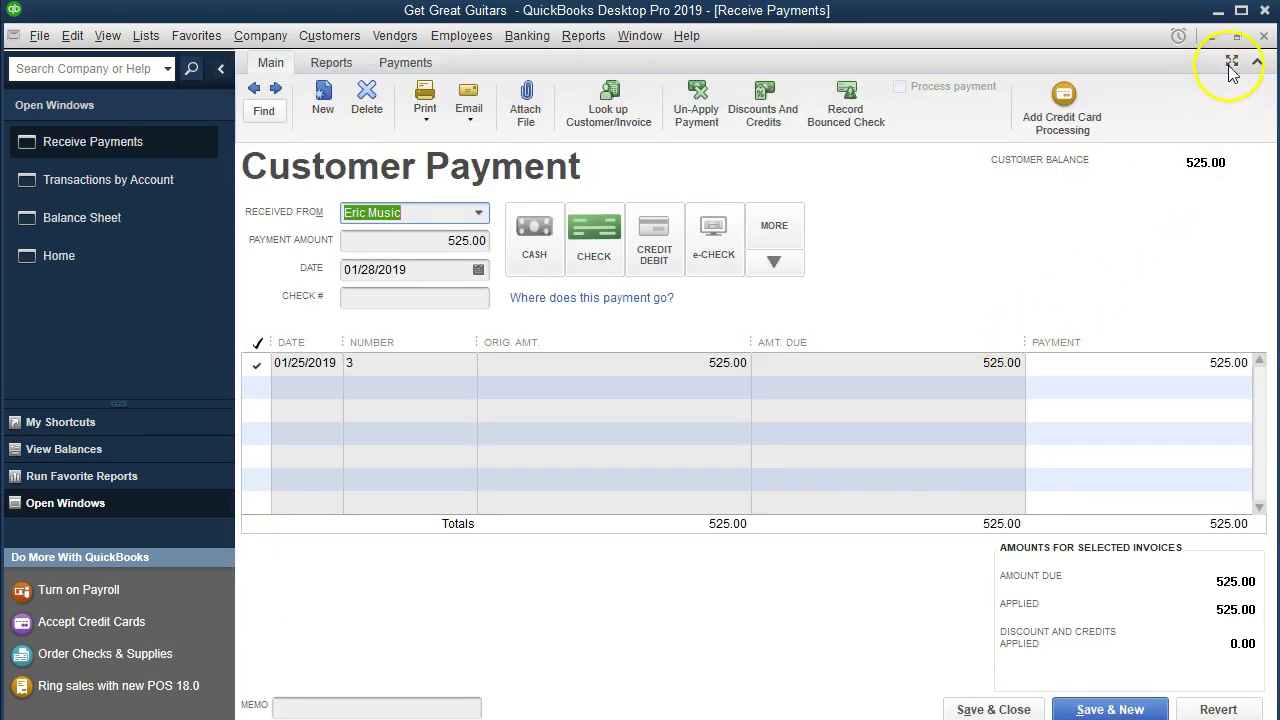
{"action": "left_click", "coordinate": [1264, 36]}
{"action": "left_click", "coordinate": [1264, 37]}
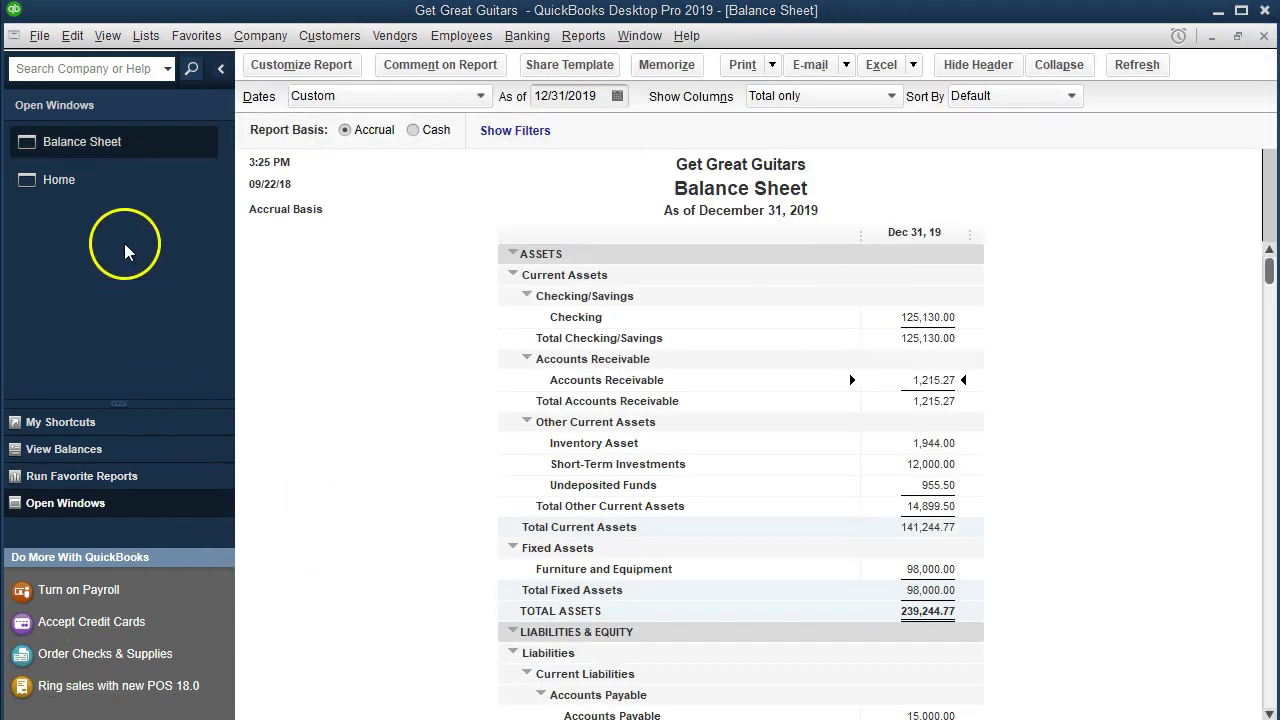
{"action": "left_click", "coordinate": [100, 184]}
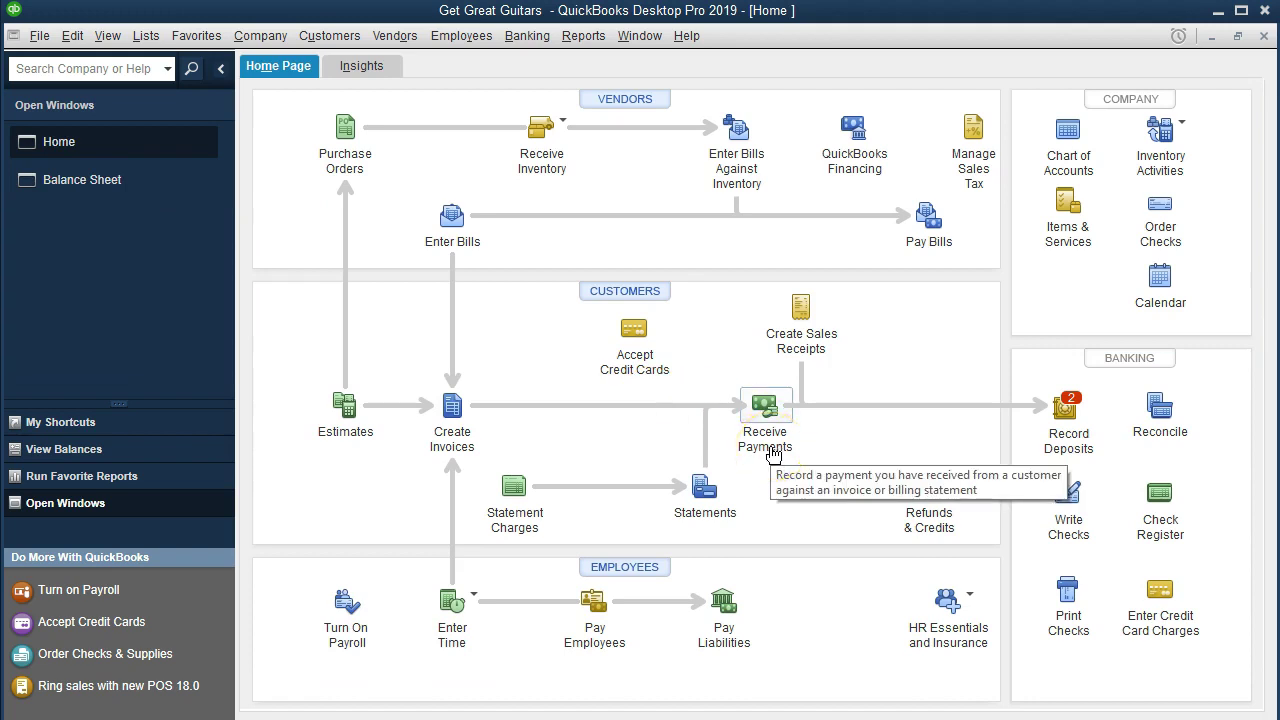
Step: Select the Anderson Guitars and Eric Music payments in Payments to Deposit and confirm
{"action": "left_click", "coordinate": [1067, 418]}
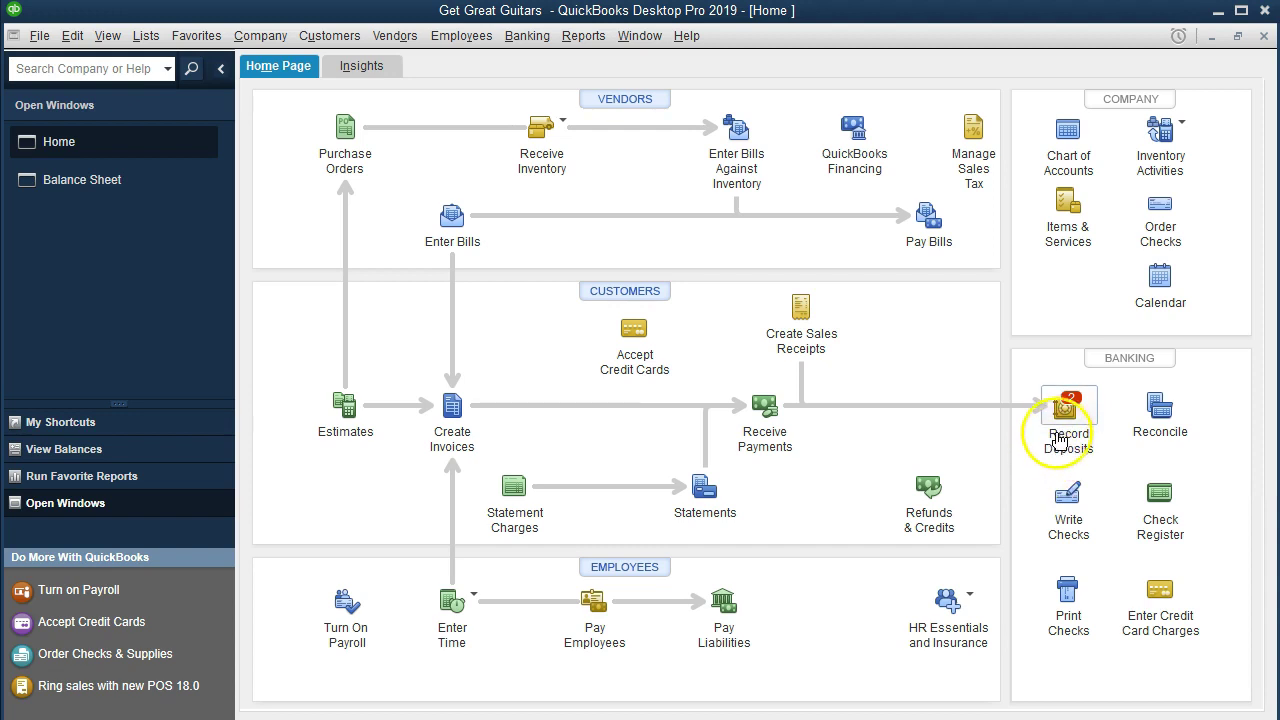
{"action": "left_click", "coordinate": [1062, 428]}
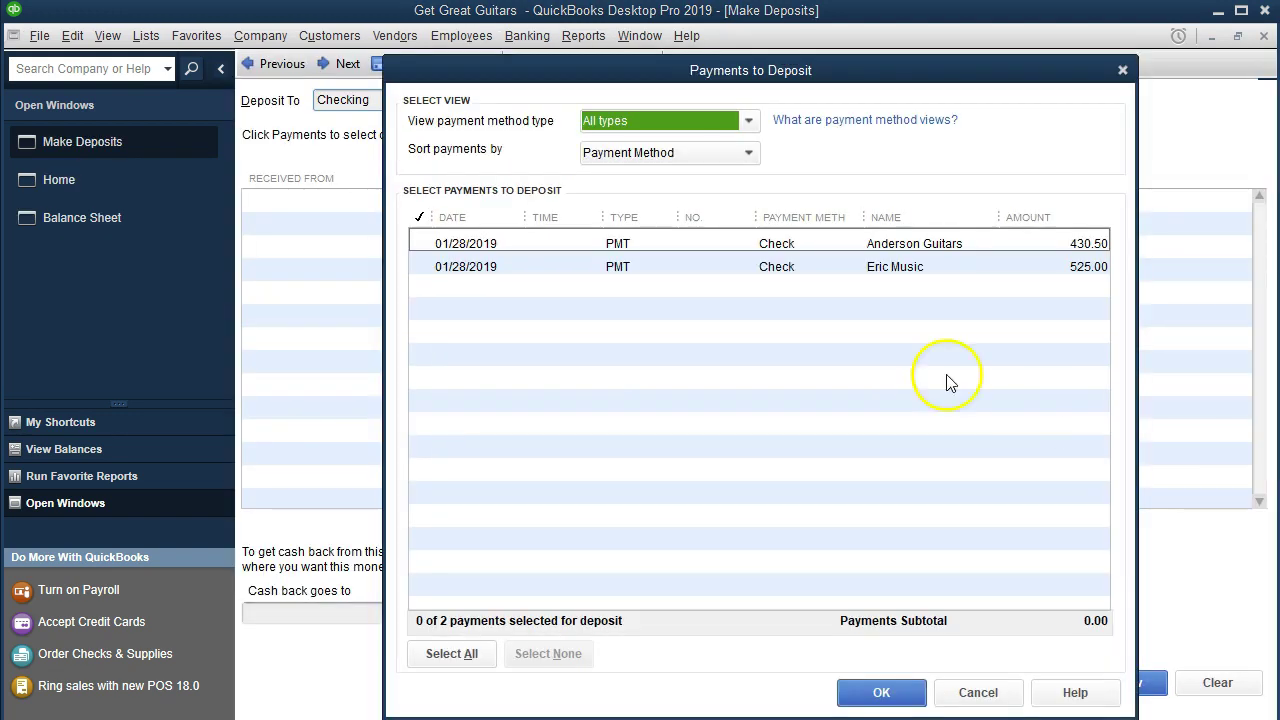
{"action": "left_click_drag", "start_coordinate": [652, 70], "coordinate": [590, 530]}
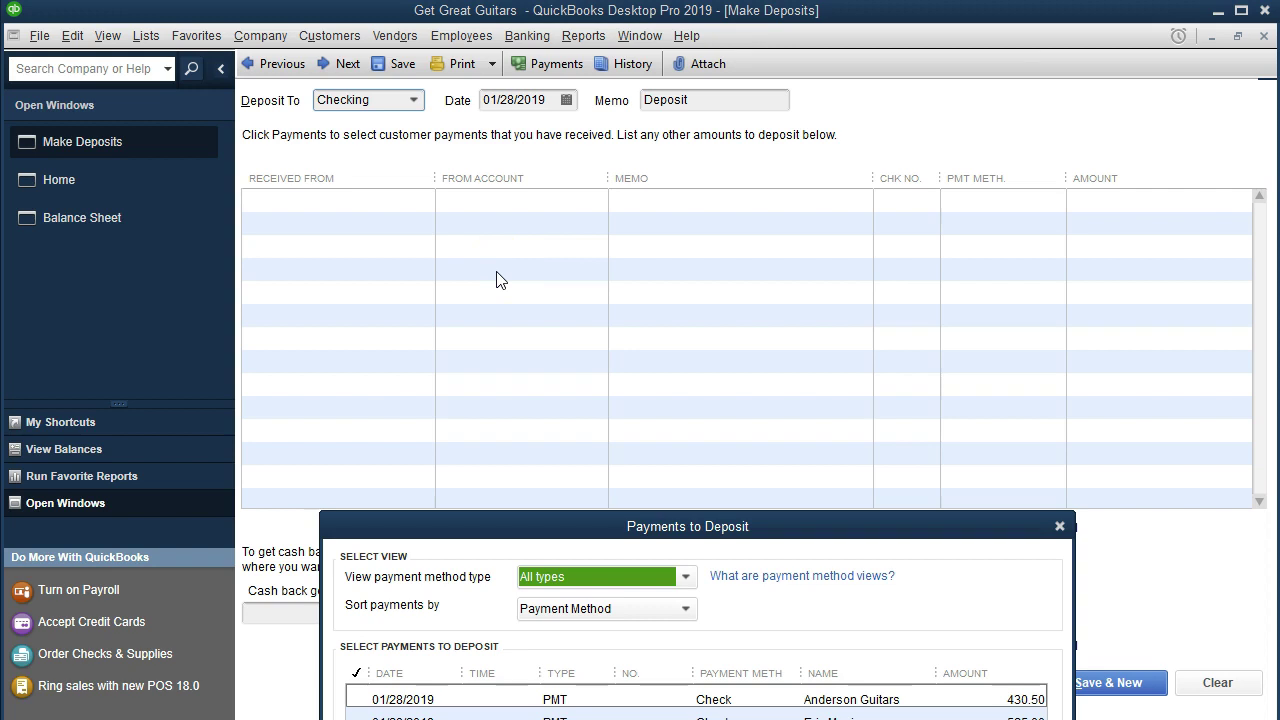
{"action": "left_click_drag", "start_coordinate": [543, 526], "coordinate": [592, 145]}
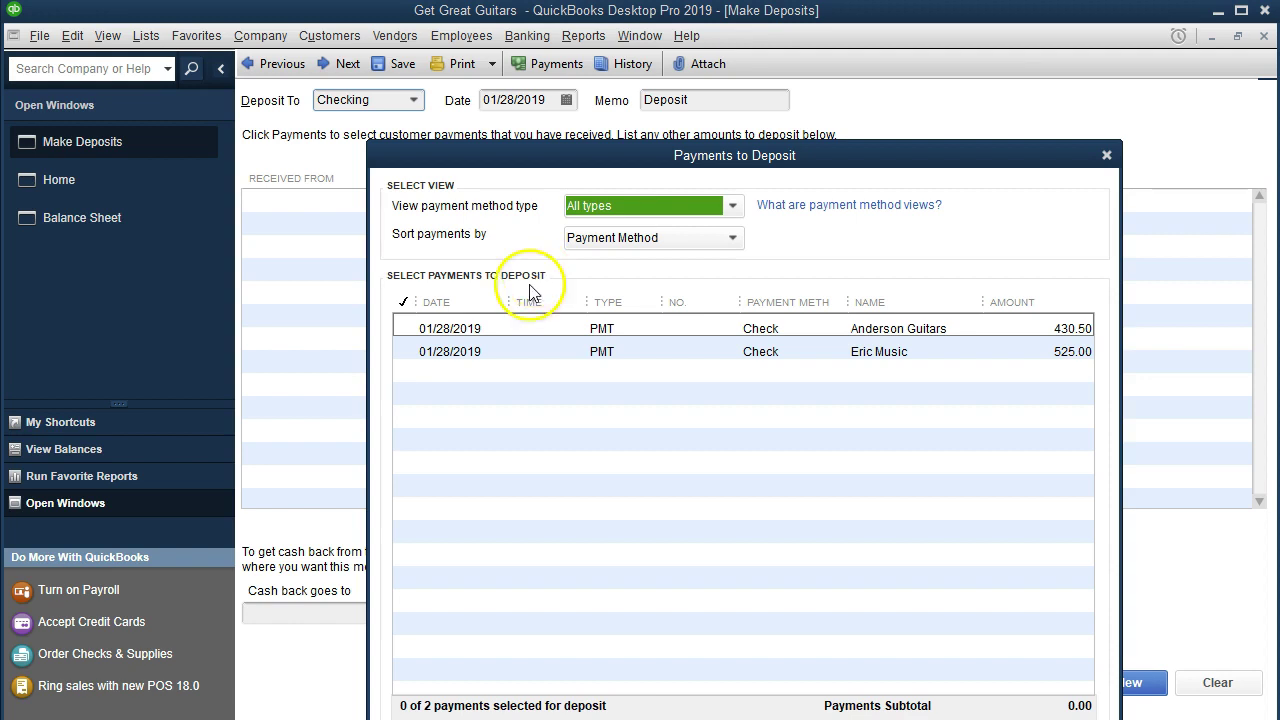
{"action": "left_click", "coordinate": [410, 328]}
{"action": "left_click", "coordinate": [408, 351]}
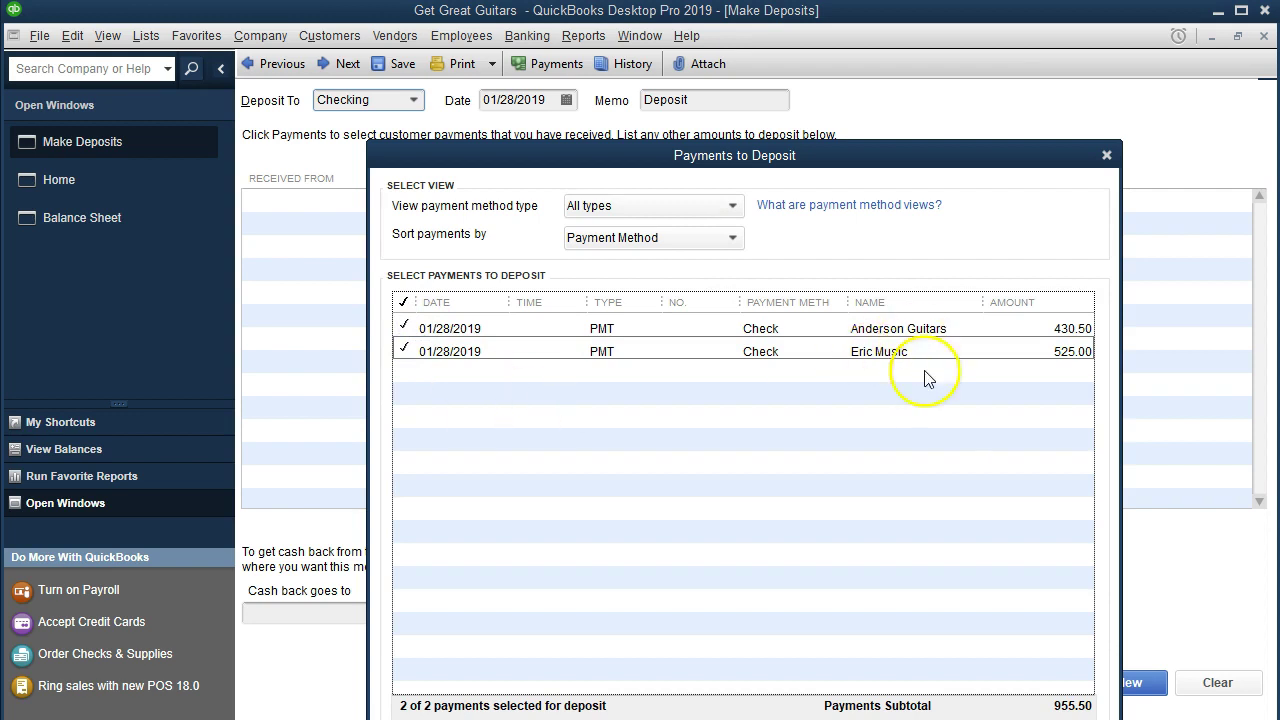
{"action": "left_click_drag", "start_coordinate": [879, 168], "coordinate": [875, 57]}
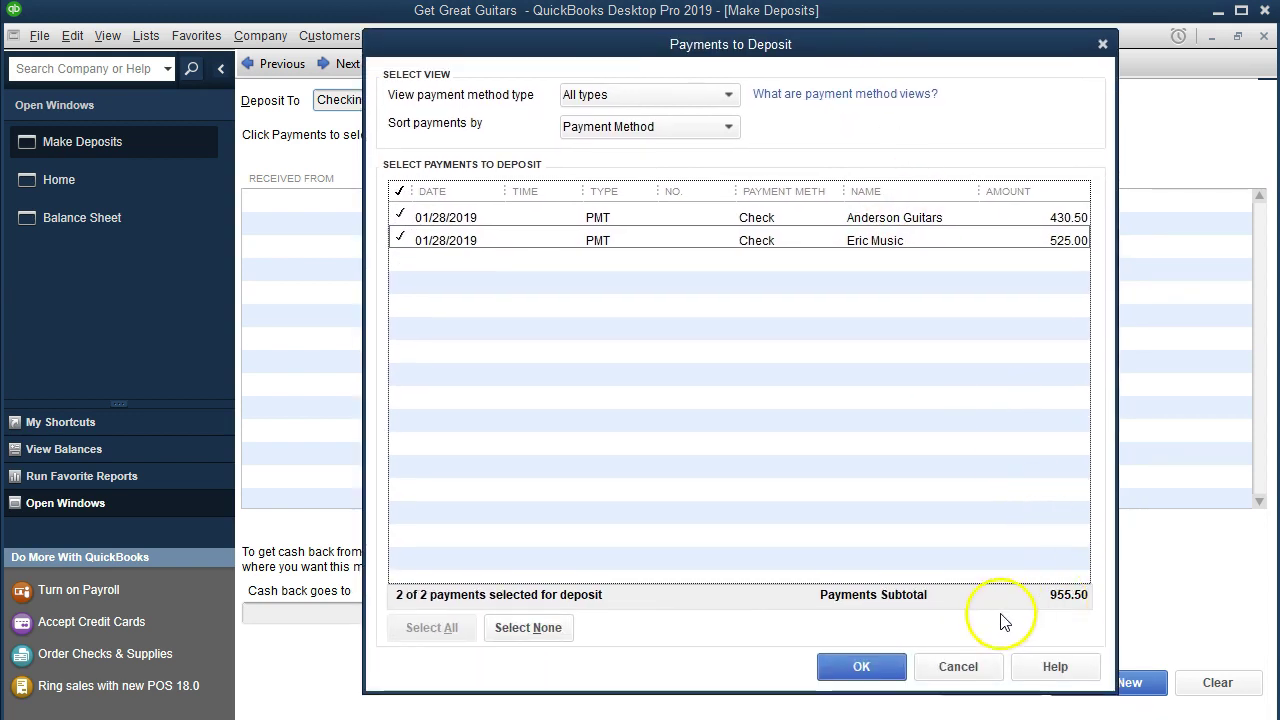
{"action": "left_click", "coordinate": [884, 678]}
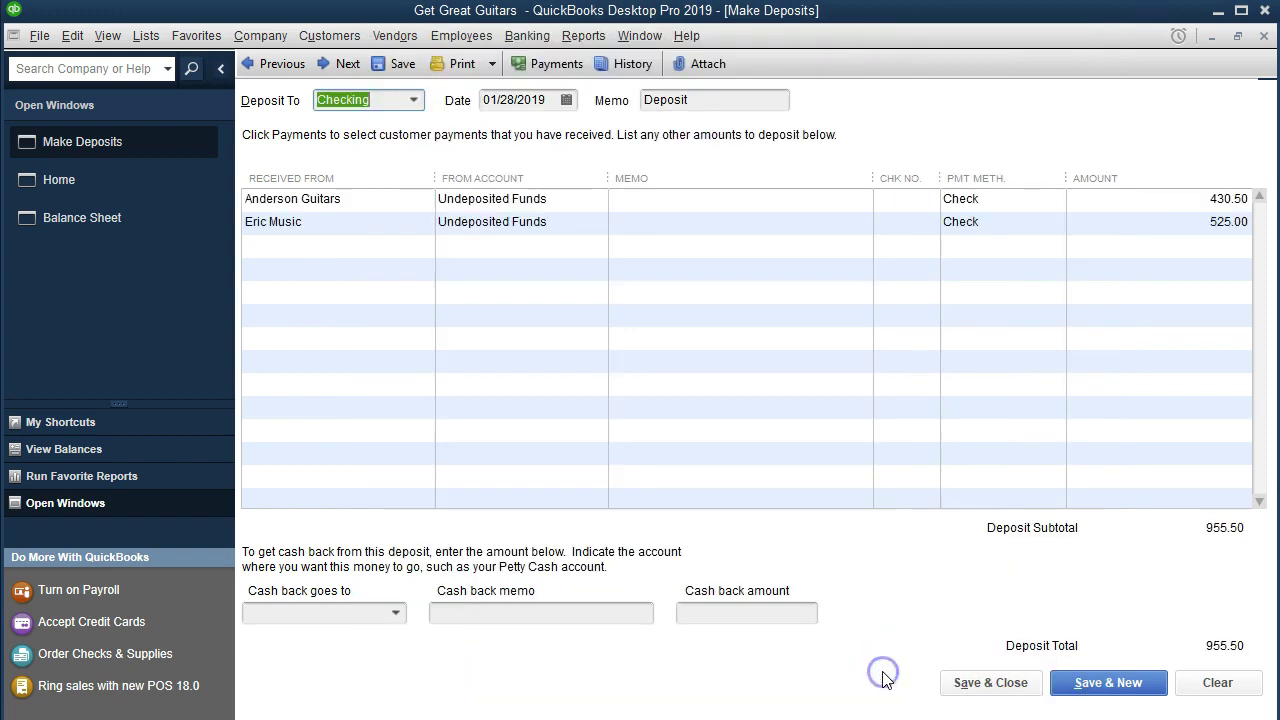
{"action": "left_click", "coordinate": [635, 342]}
{"action": "key", "text": "Tab"}
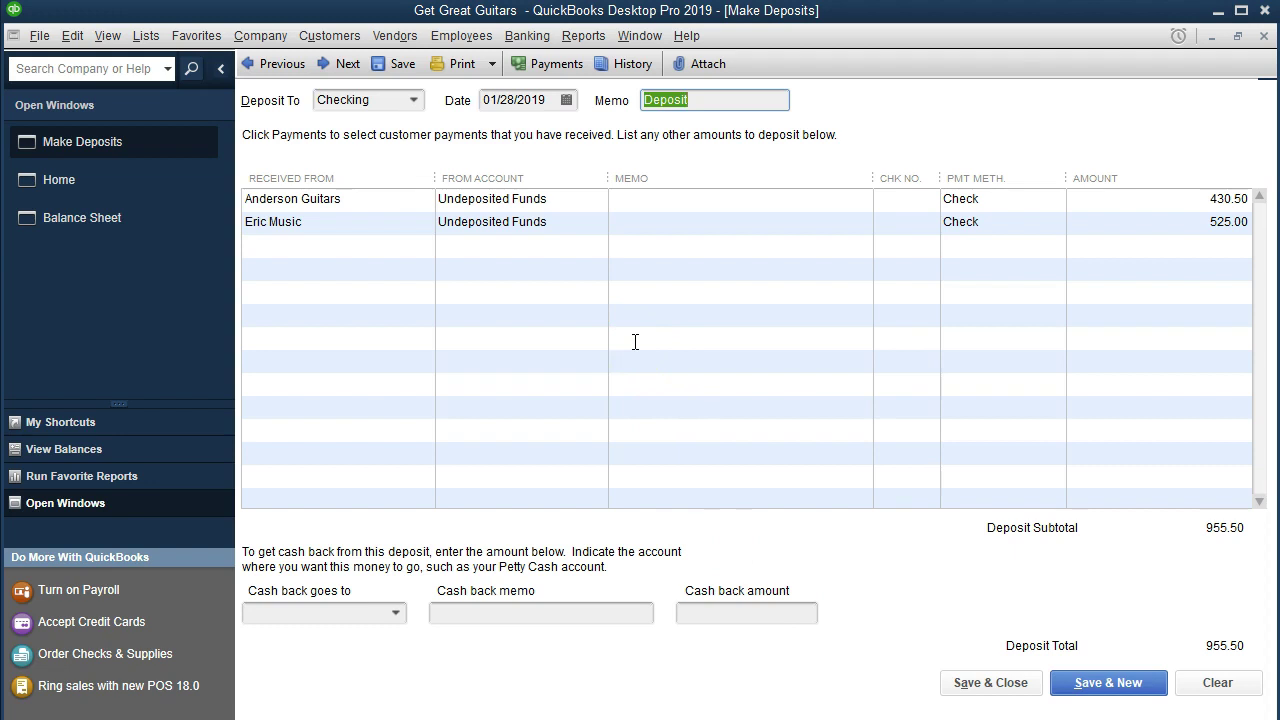
{"action": "key", "text": "Tab"}
{"action": "key", "text": "Tab"}
{"action": "key", "text": "Tab"}
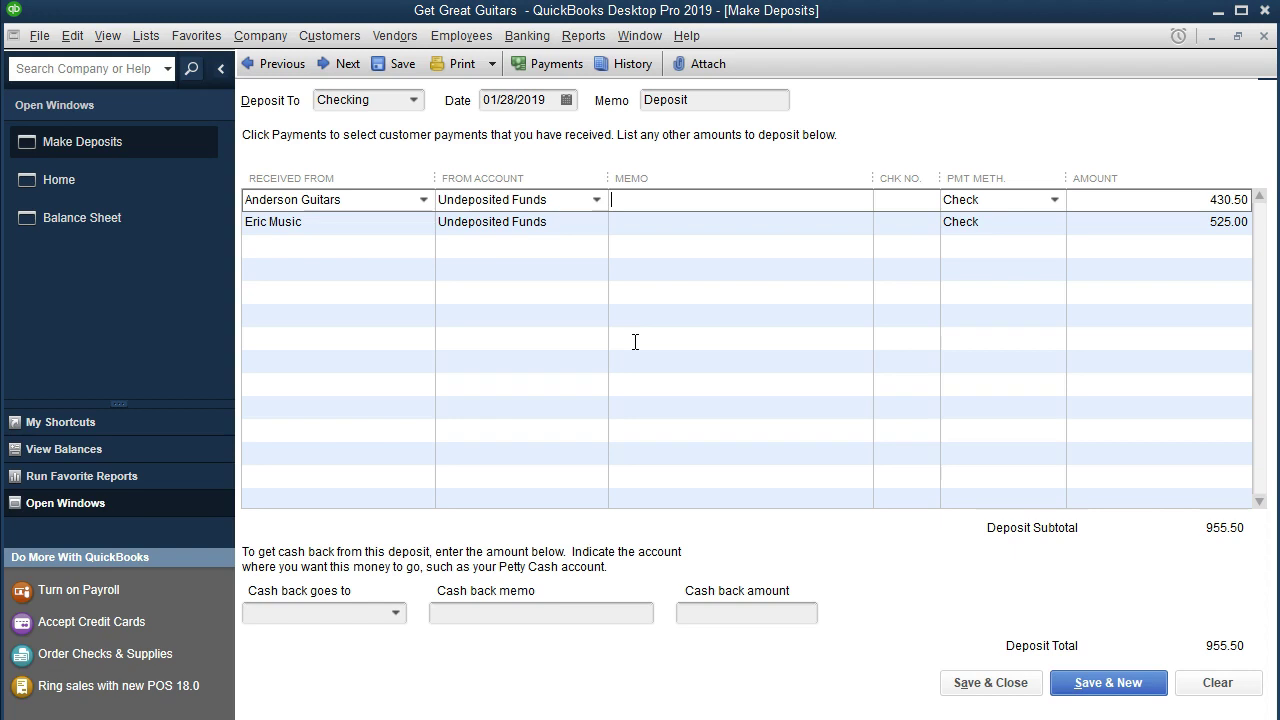
{"action": "left_click", "coordinate": [413, 102]}
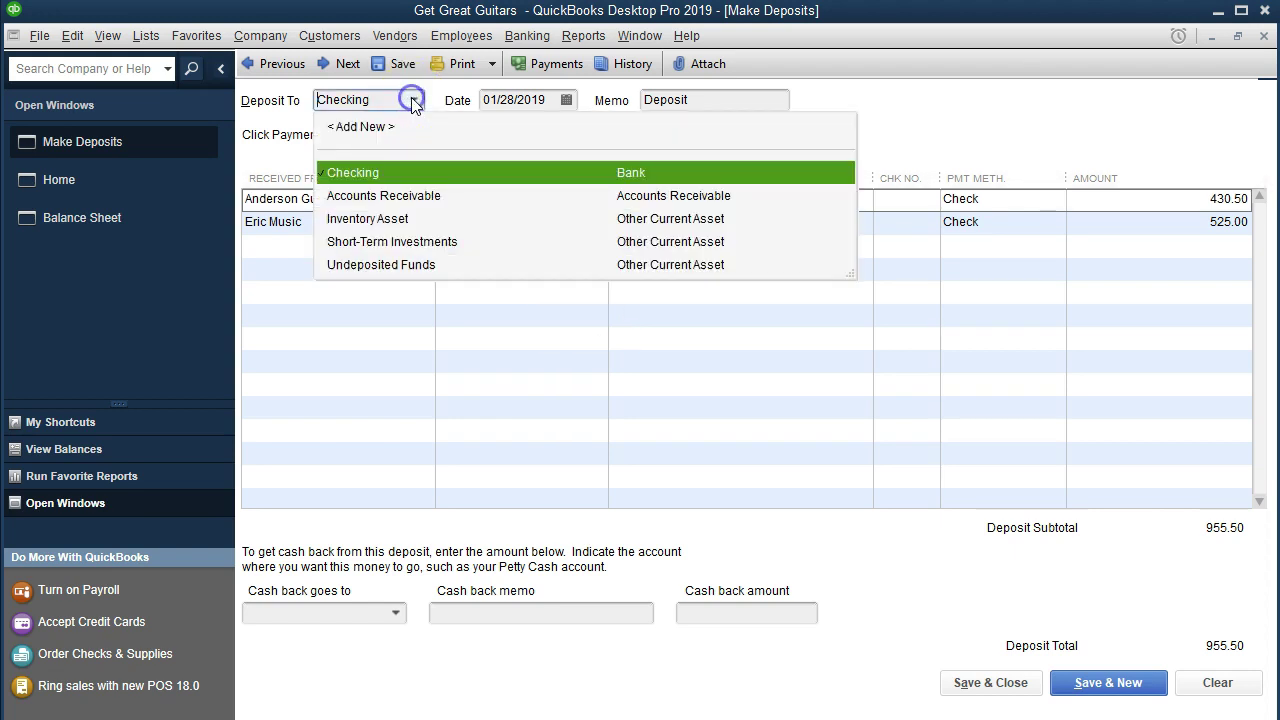
{"action": "left_click", "coordinate": [413, 102]}
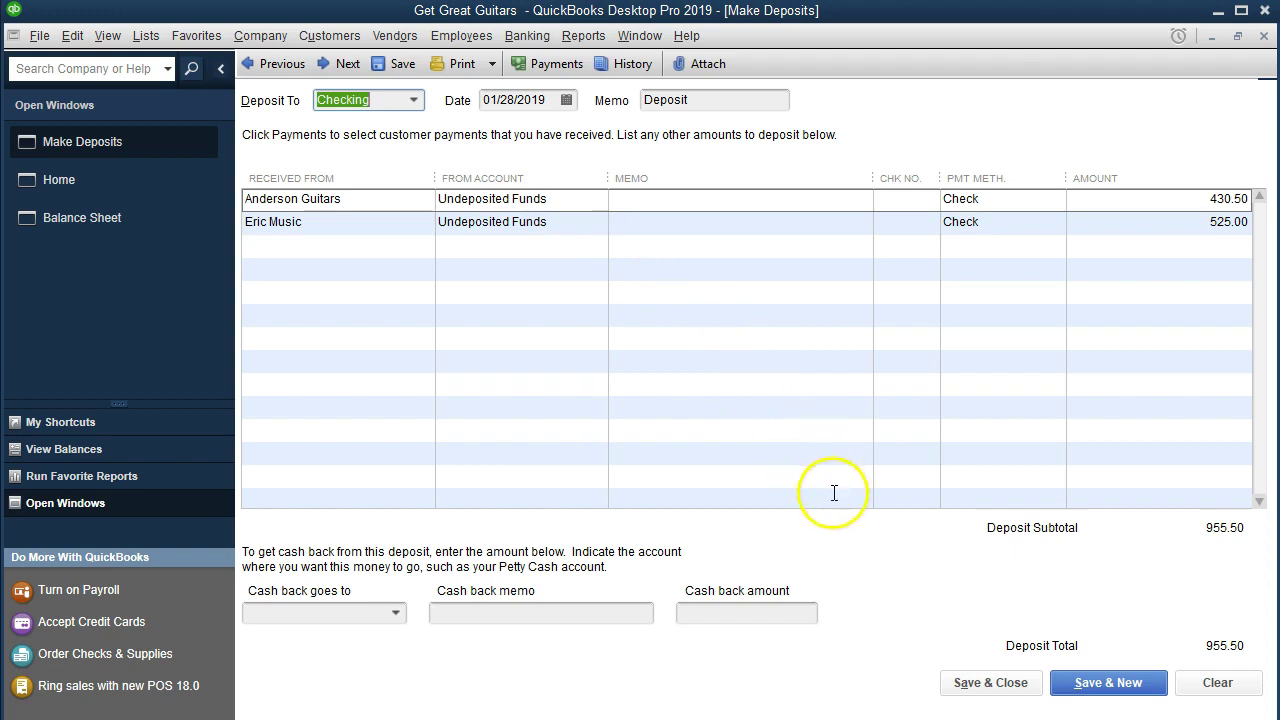
{"action": "left_click", "coordinate": [957, 685]}
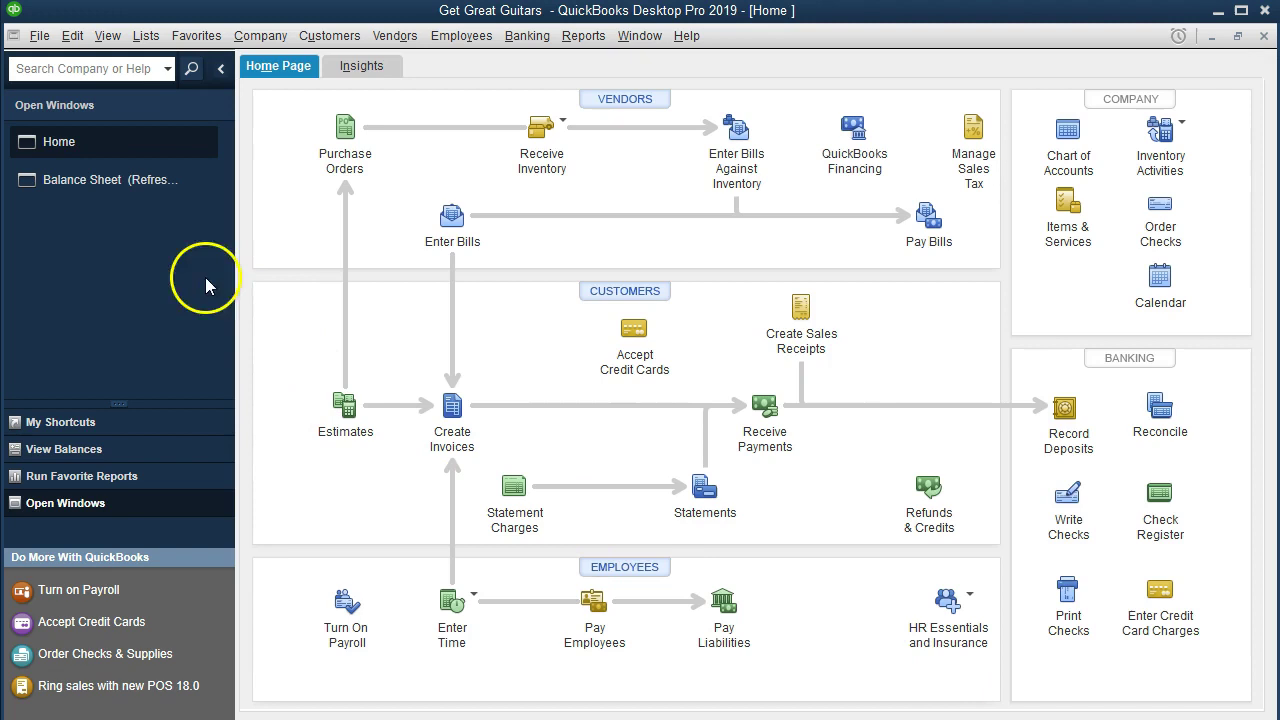
Step: From the Balance Sheet, drill into Checking and open the 01/28/2019 955.50 deposit
{"action": "left_click", "coordinate": [103, 196]}
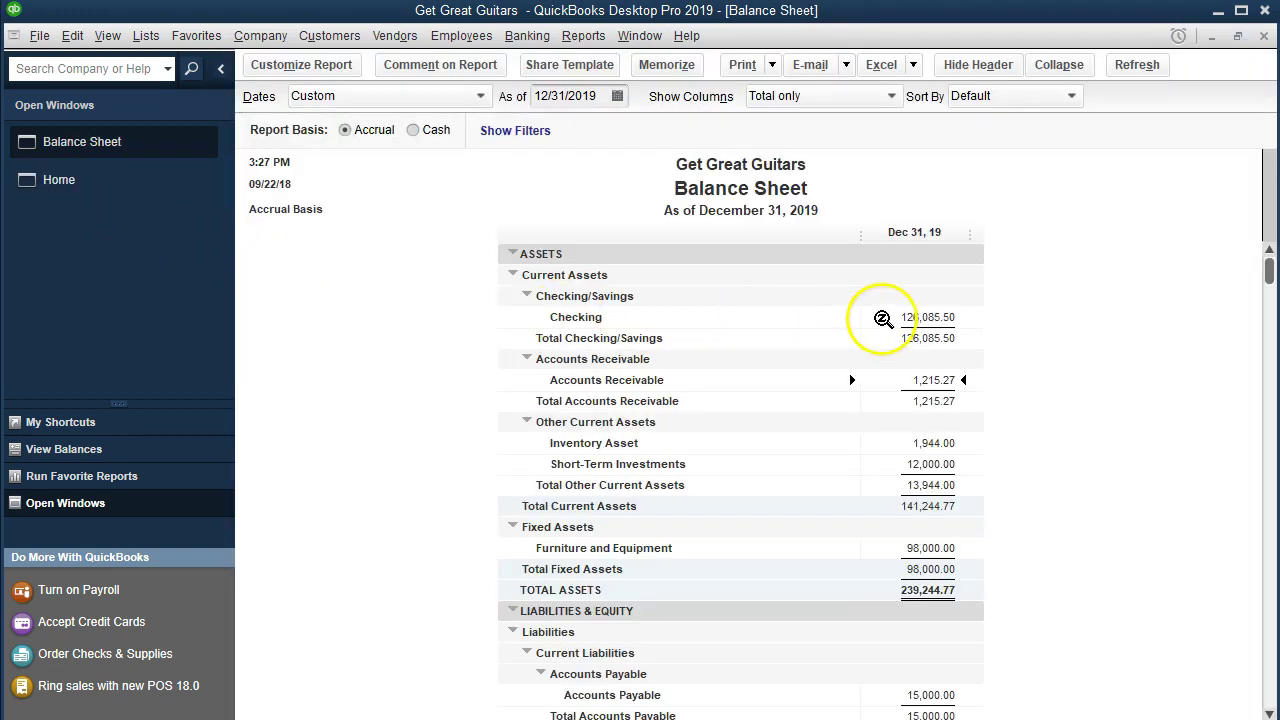
{"action": "double_click", "coordinate": [883, 317]}
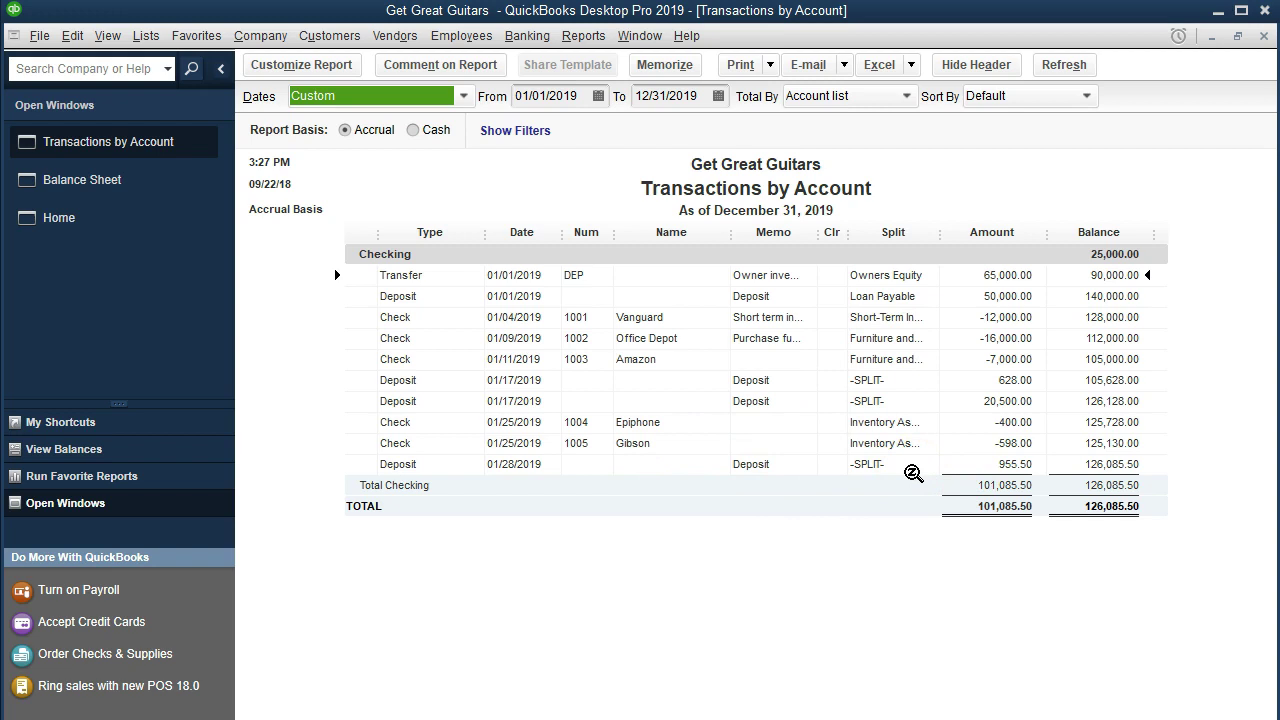
{"action": "left_click", "coordinate": [979, 464]}
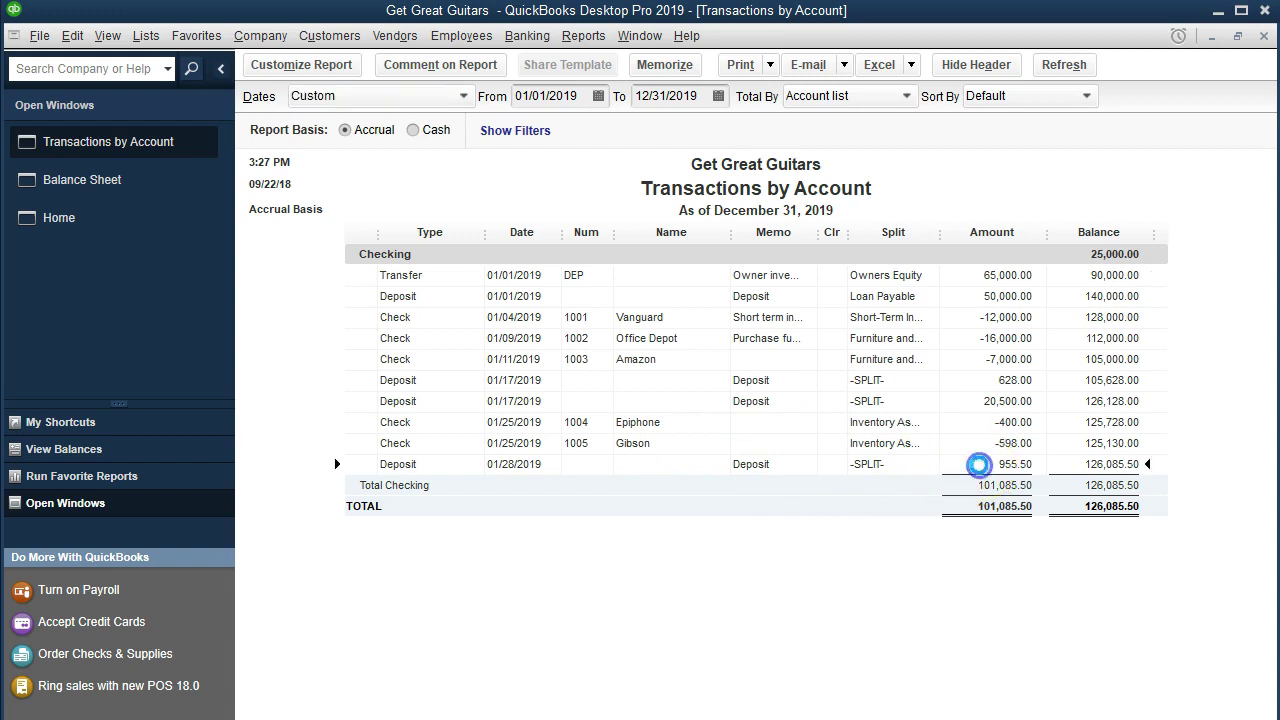
{"action": "double_click", "coordinate": [979, 464]}
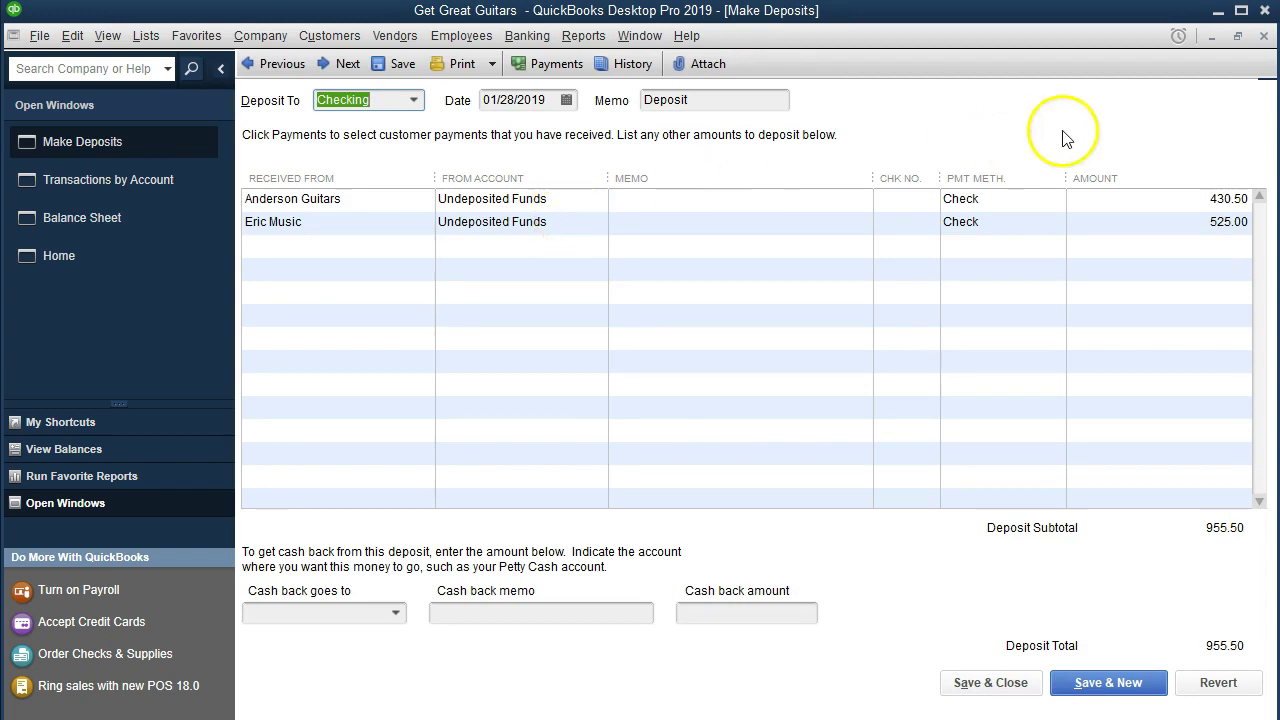
Step: Close the deposit and the Checking report, then open the Chart of Accounts
{"action": "left_click", "coordinate": [1263, 35]}
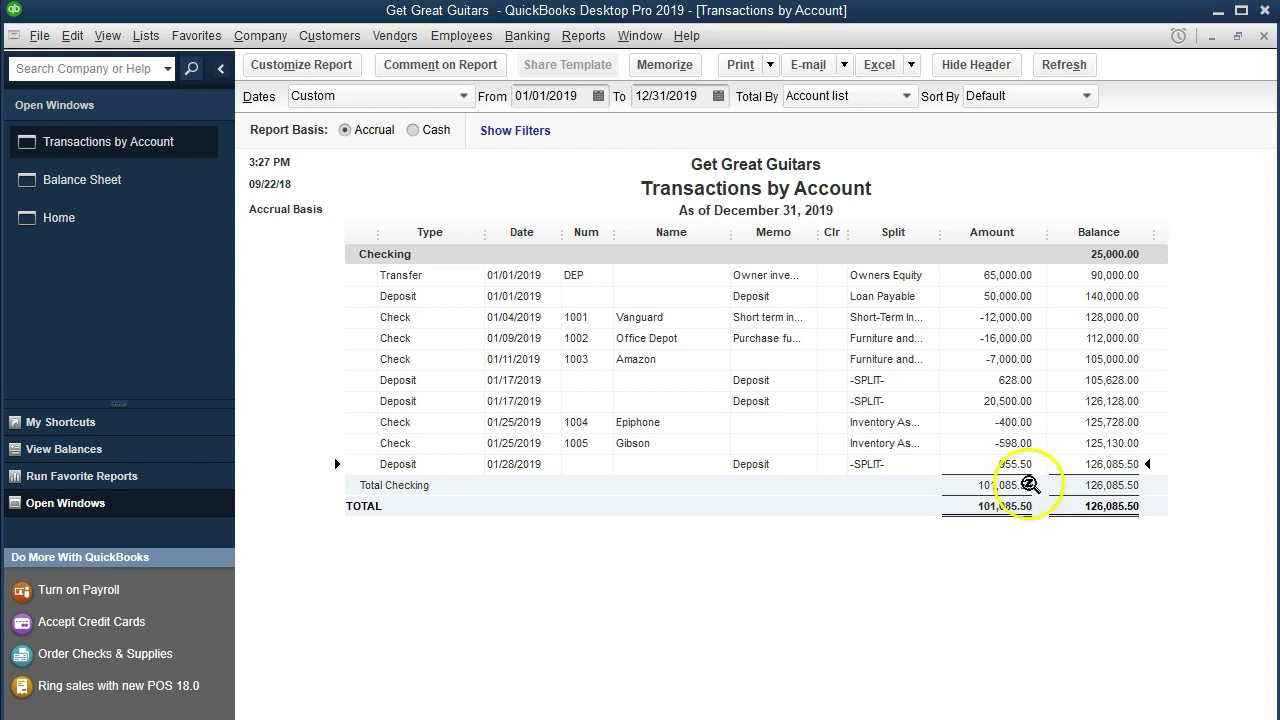
{"action": "left_click", "coordinate": [1264, 36]}
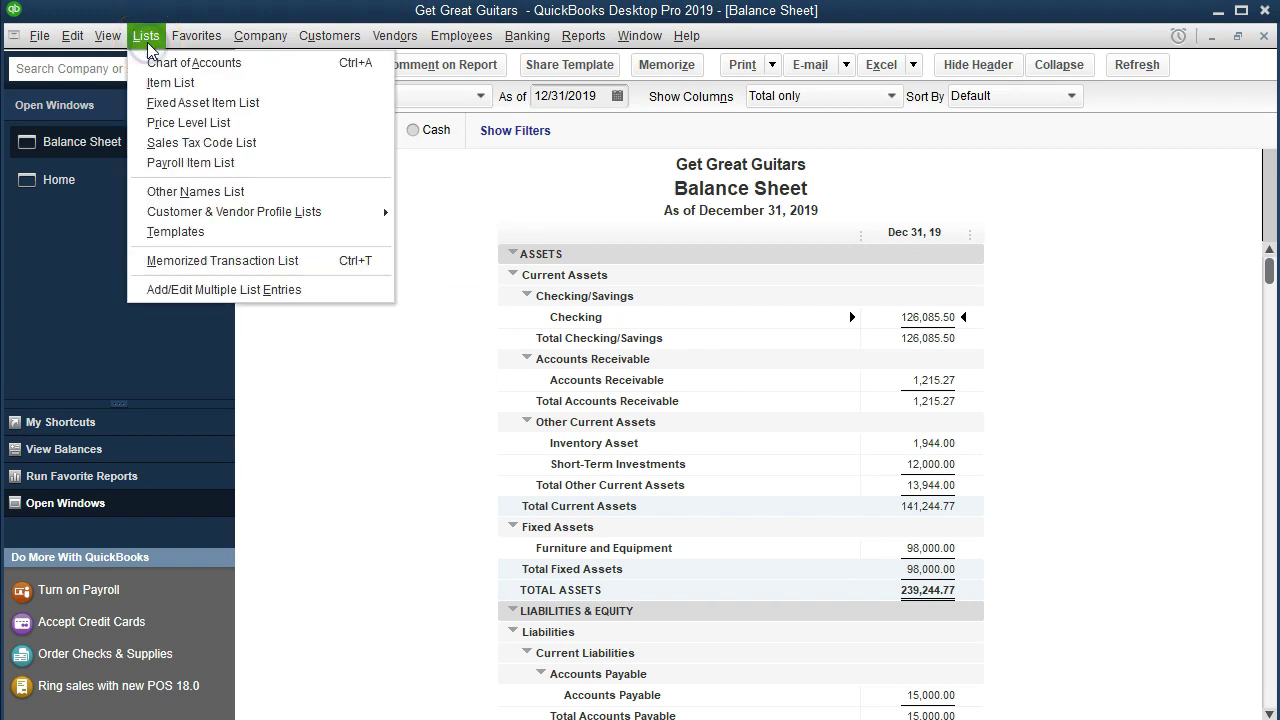
{"action": "left_click", "coordinate": [237, 64]}
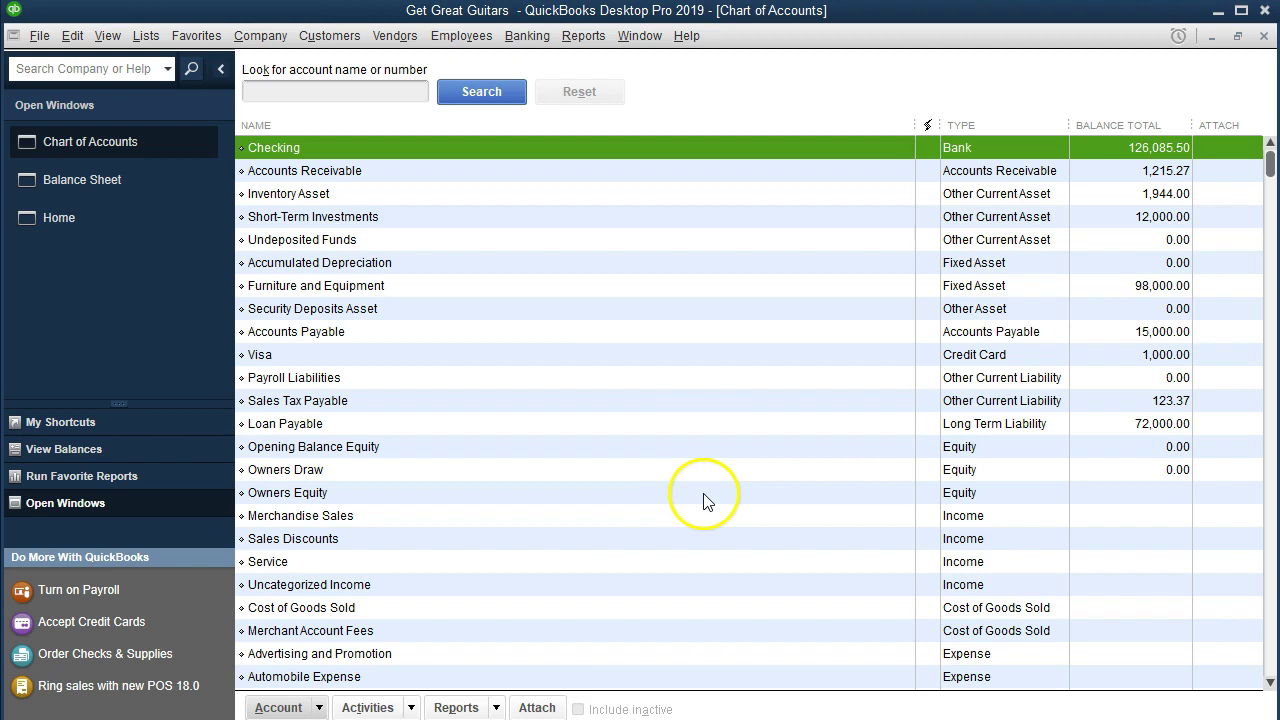
Step: Confirm the Undeposited Funds register ends at 0.00 and reopen the Eric Music 01/28/2019 deposit
{"action": "left_click", "coordinate": [603, 241]}
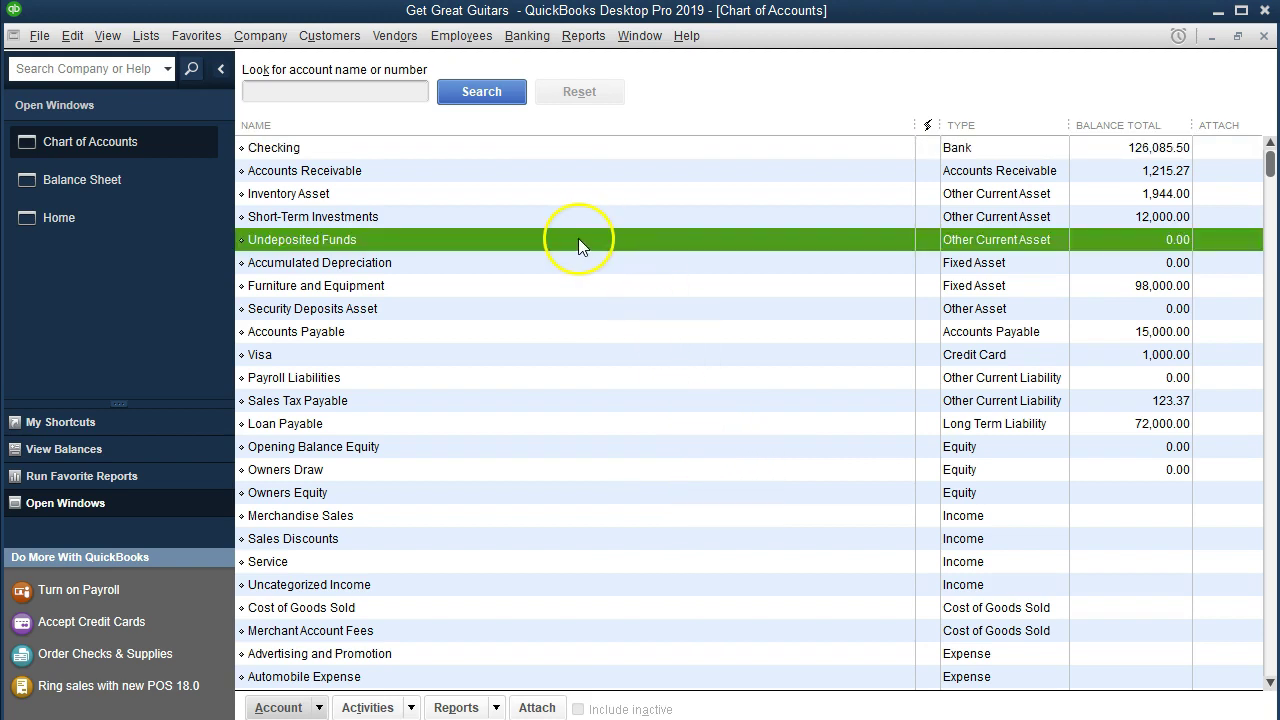
{"action": "double_click", "coordinate": [578, 239]}
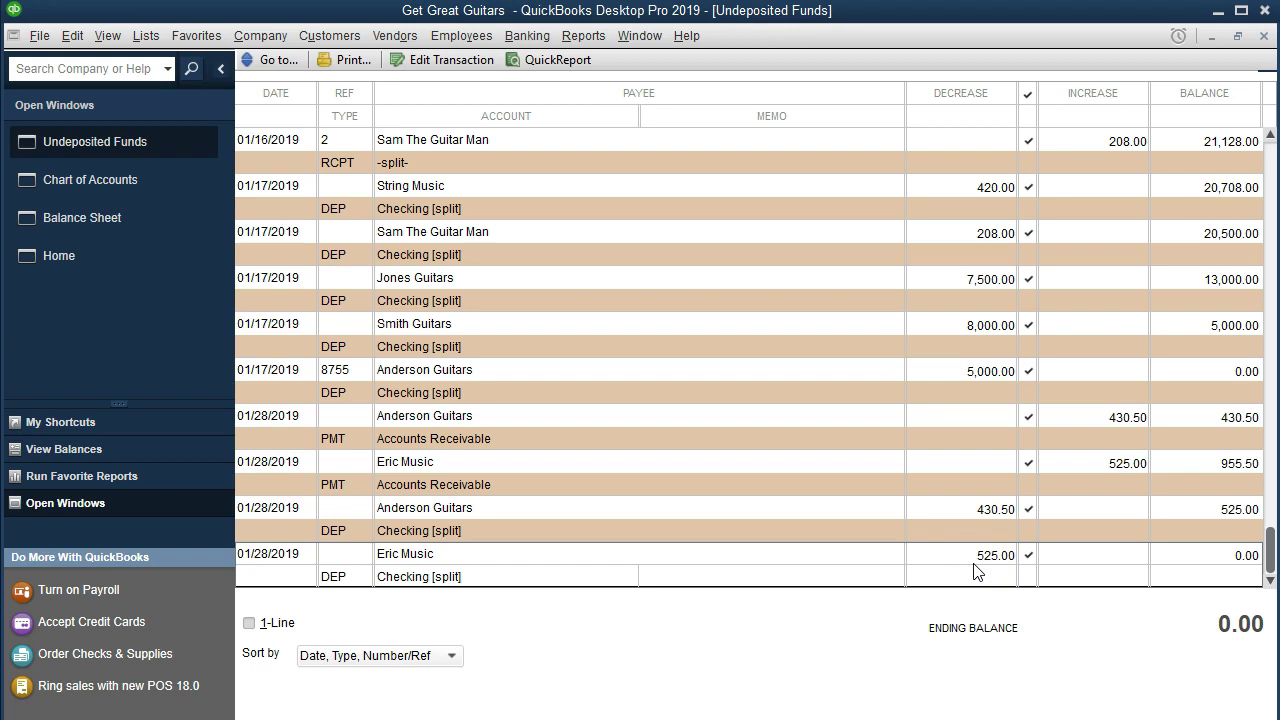
{"action": "double_click", "coordinate": [358, 588]}
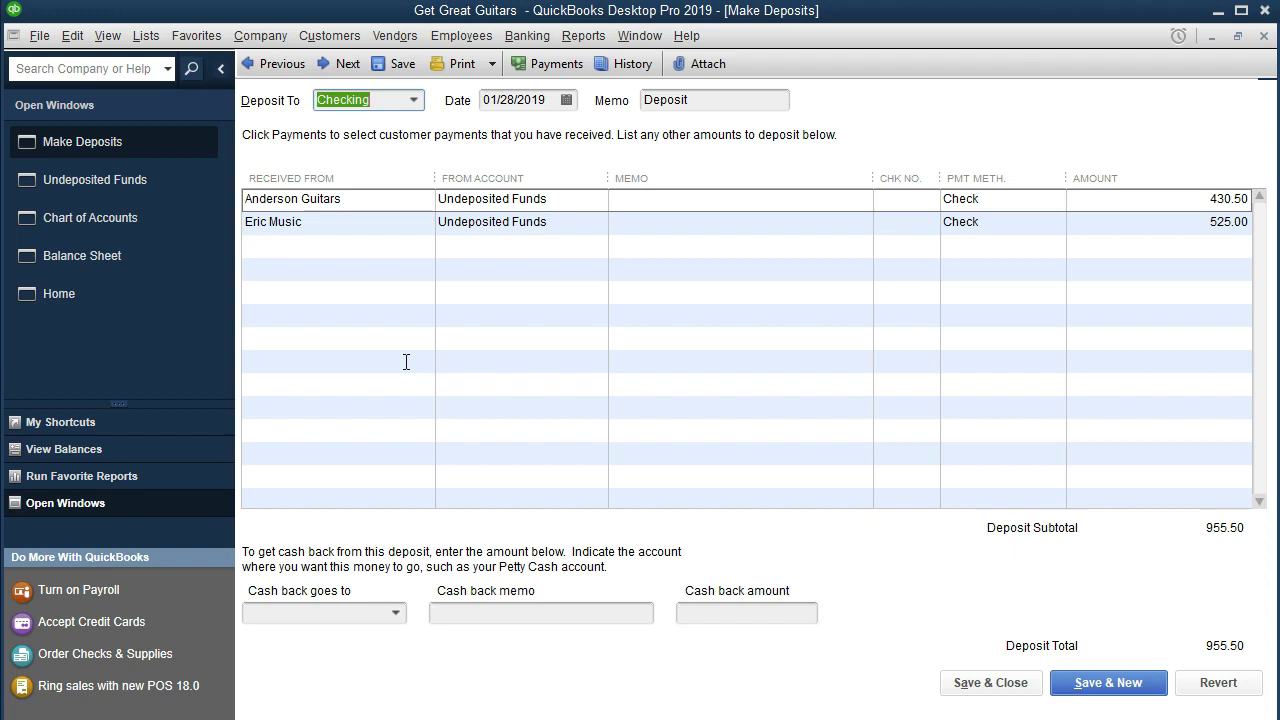
{"action": "left_click", "coordinate": [572, 41]}
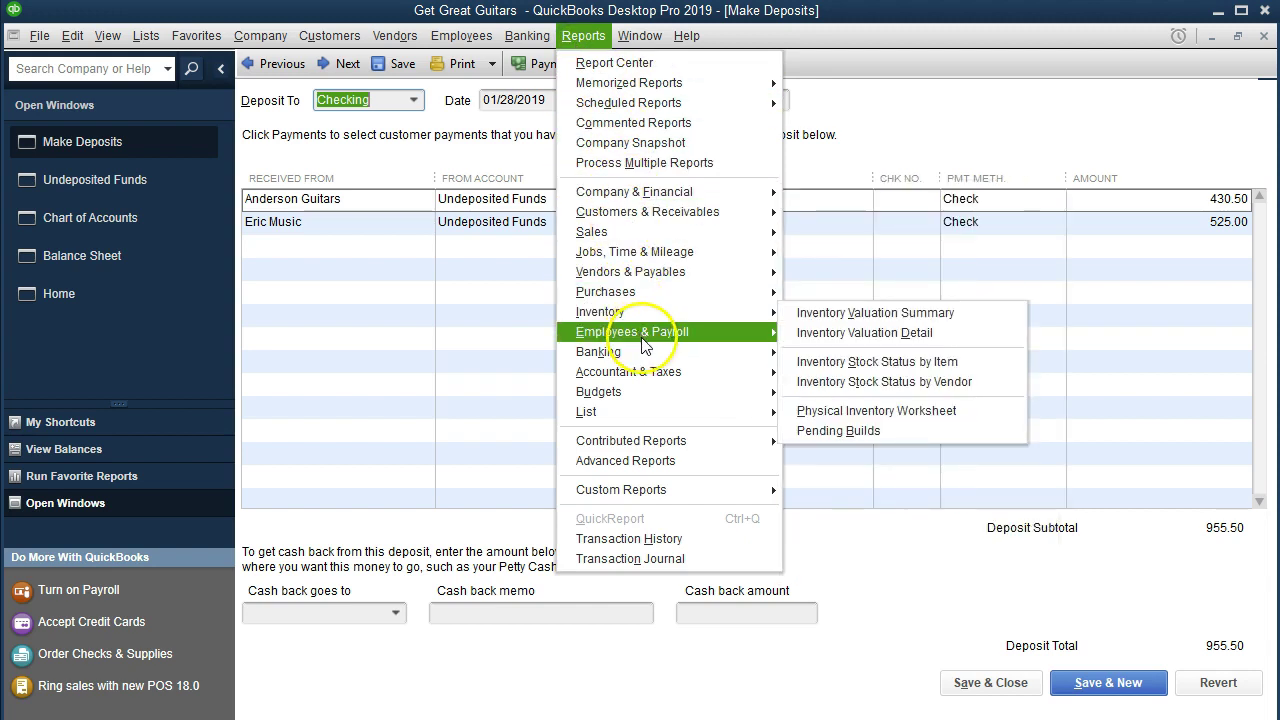
Step: Run the Trial Balance report for 01/01/2019 to 12/31/2019
{"action": "mouse_move", "coordinate": [653, 371]}
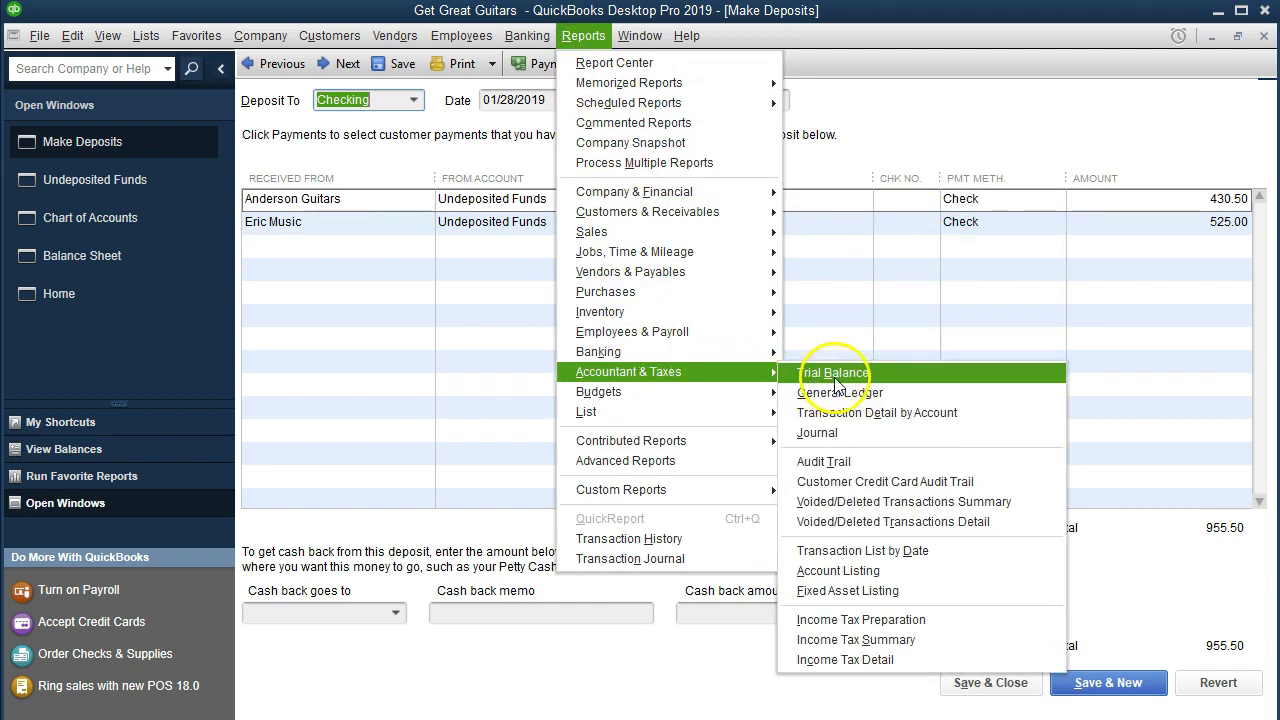
{"action": "left_click", "coordinate": [918, 386]}
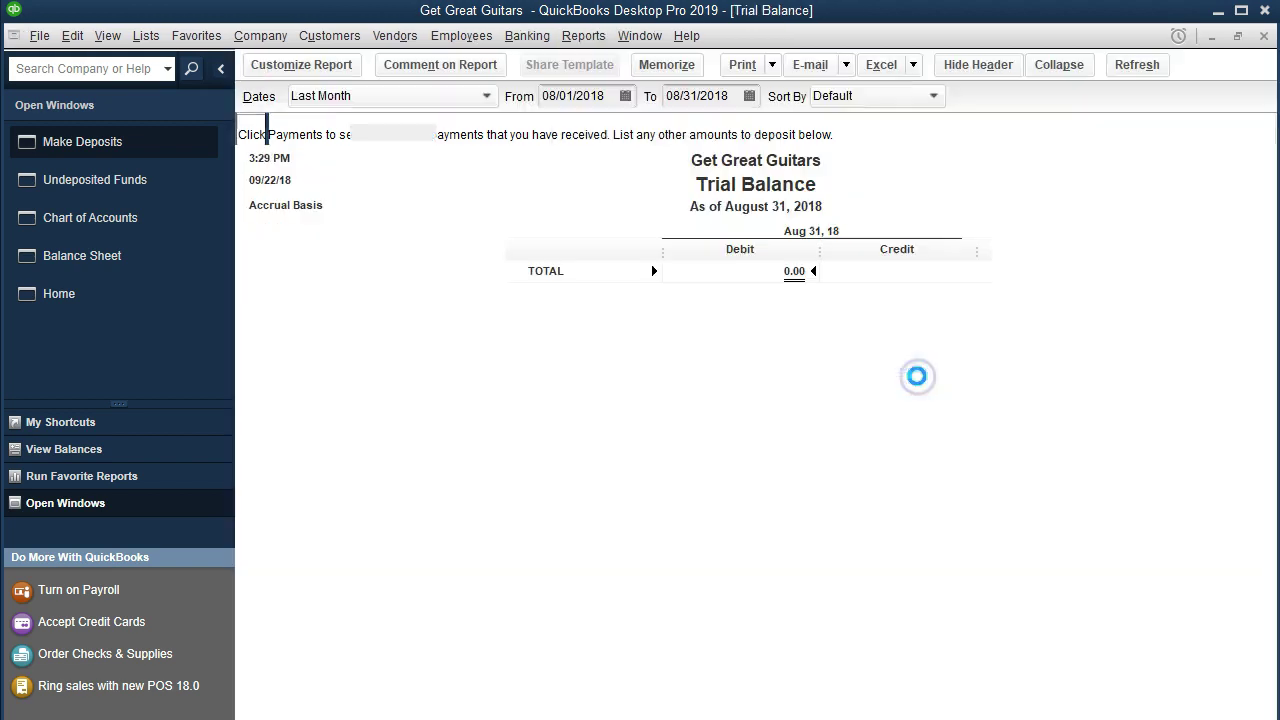
{"action": "key", "text": "Tab"}
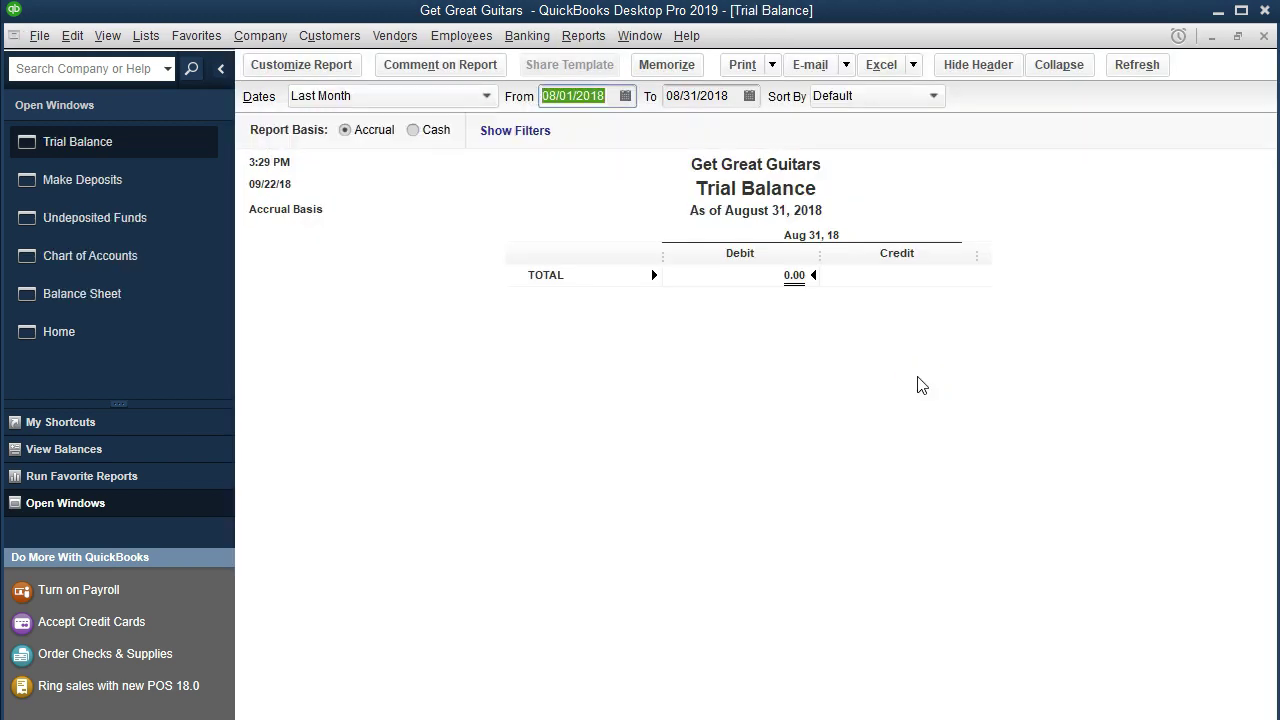
{"action": "type", "text": "010119"}
{"action": "key", "text": "Tab"}
{"action": "type", "text": "123119"}
{"action": "key", "text": "Tab"}
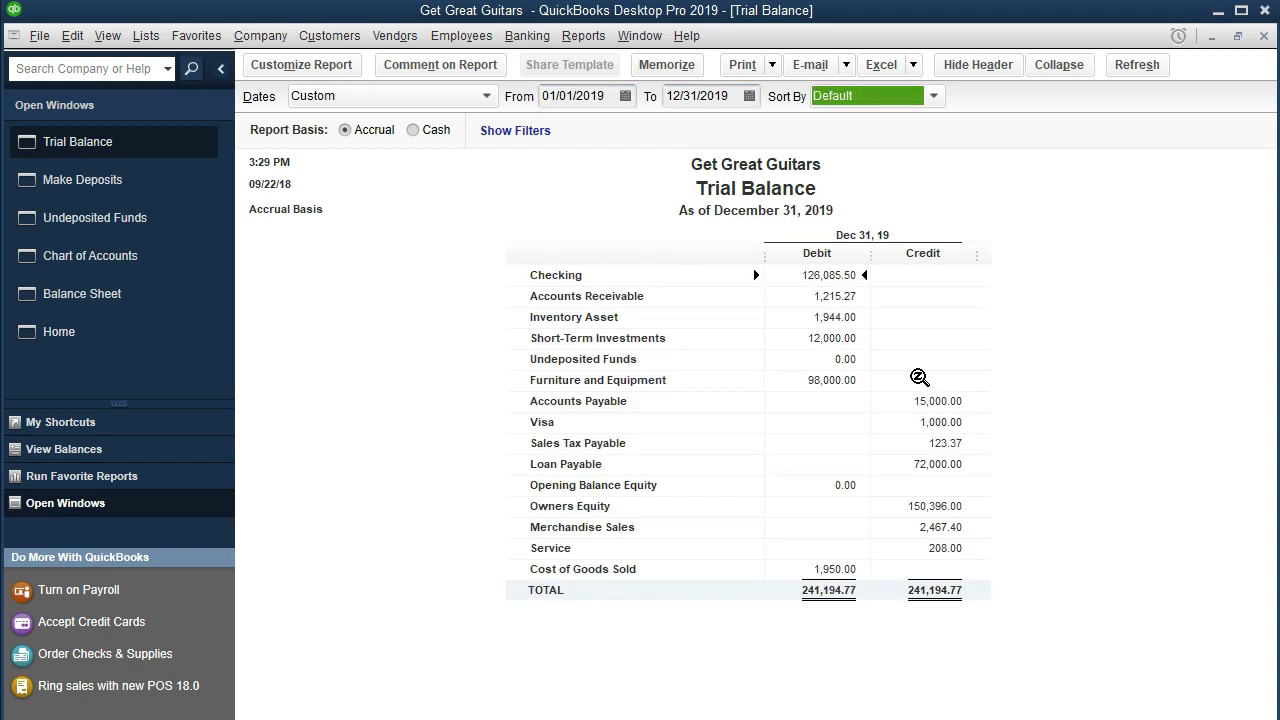
Step: Drill into the Undeposited Funds 0.00 balance to list its transactions by account
{"action": "double_click", "coordinate": [911, 411]}
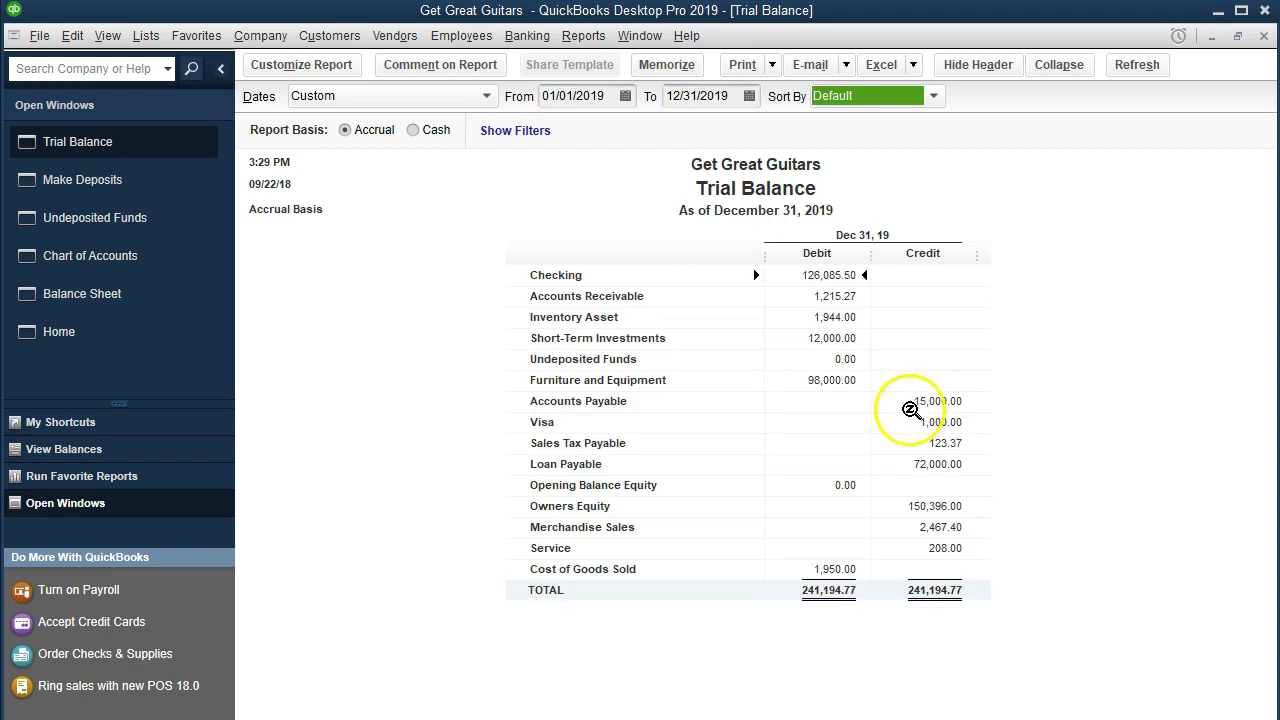
{"action": "left_click", "coordinate": [856, 360]}
{"action": "left_click", "coordinate": [1050, 396]}
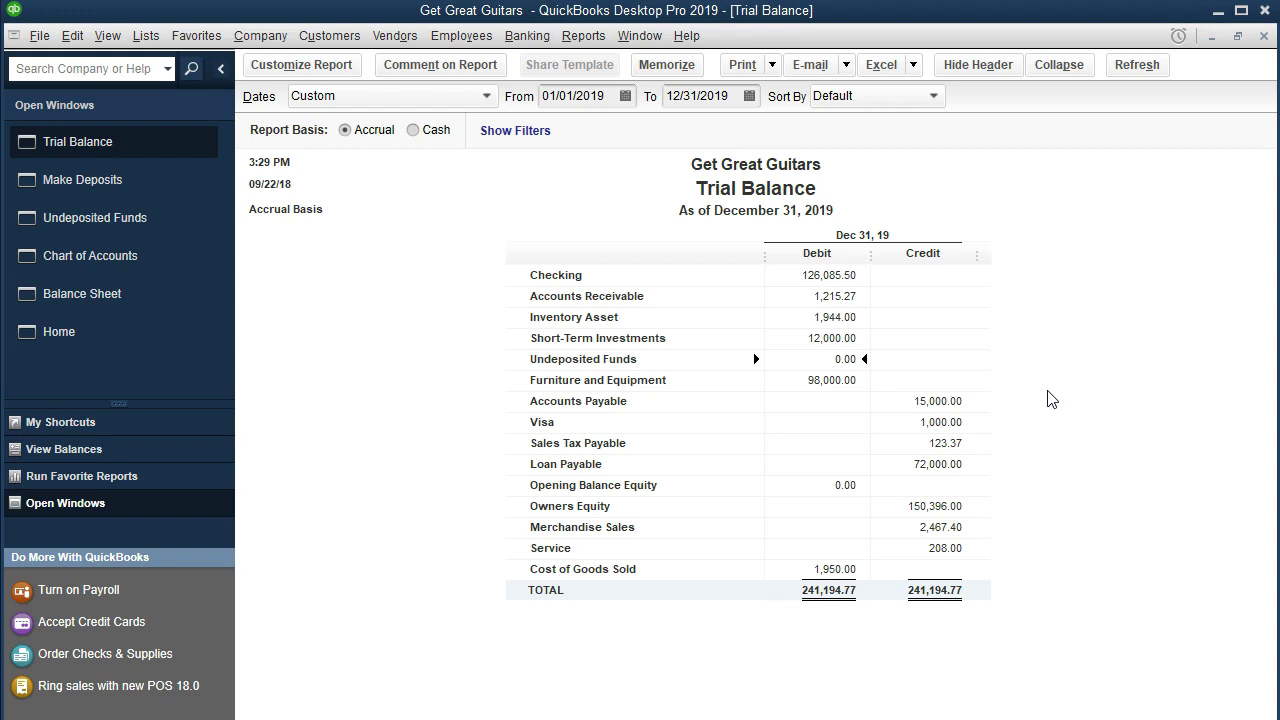
{"action": "double_click", "coordinate": [798, 364]}
{"action": "double_click", "coordinate": [783, 360]}
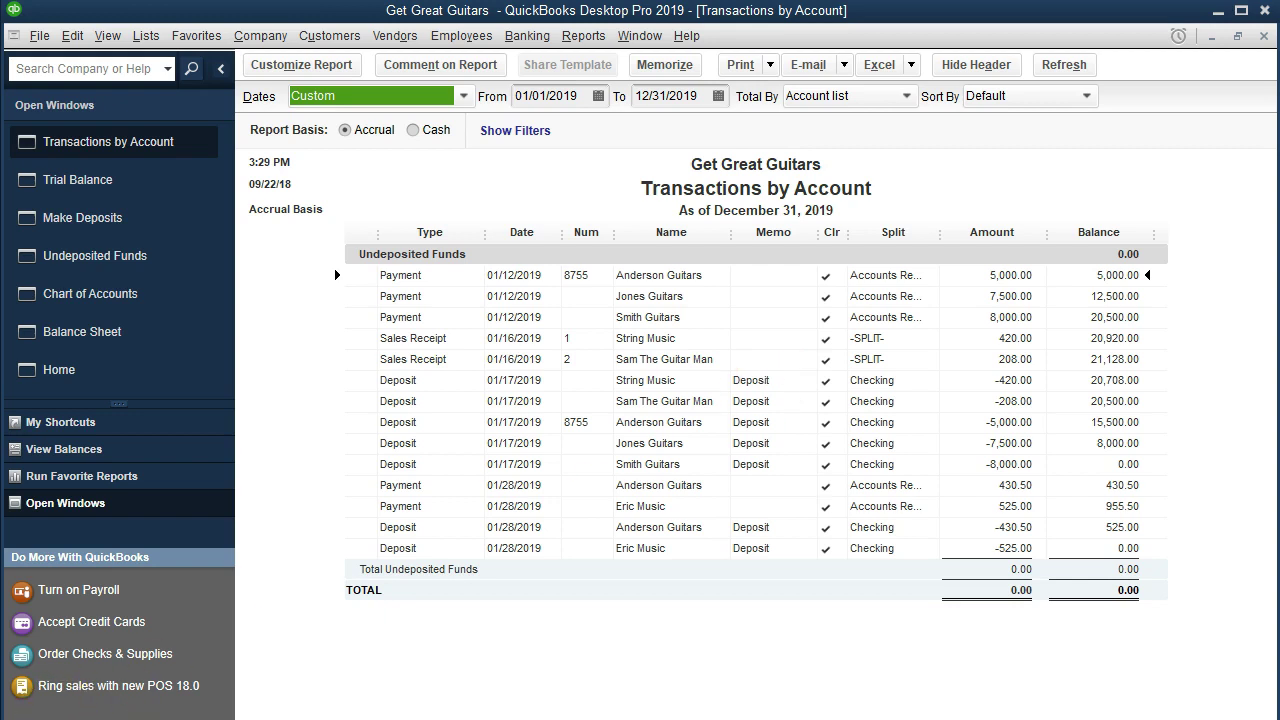
{"action": "left_click", "coordinate": [1000, 548]}
{"action": "left_click", "coordinate": [1130, 462]}
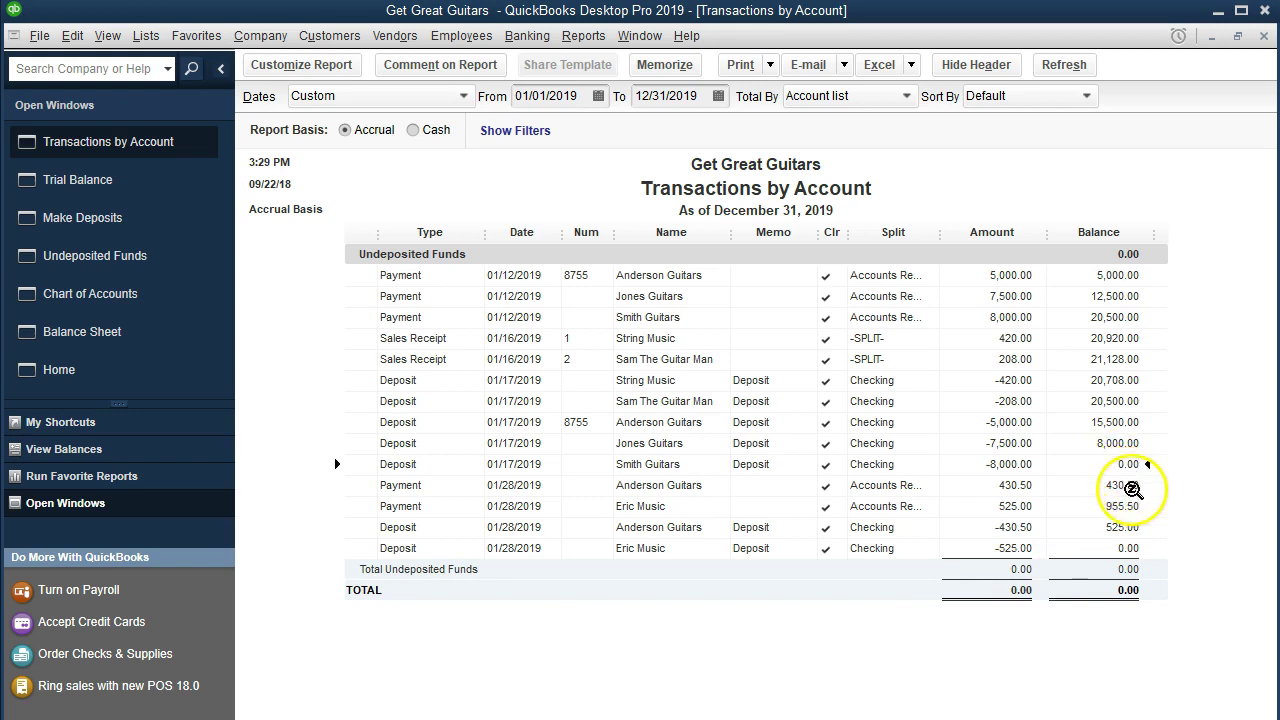
{"action": "left_click", "coordinate": [1030, 504]}
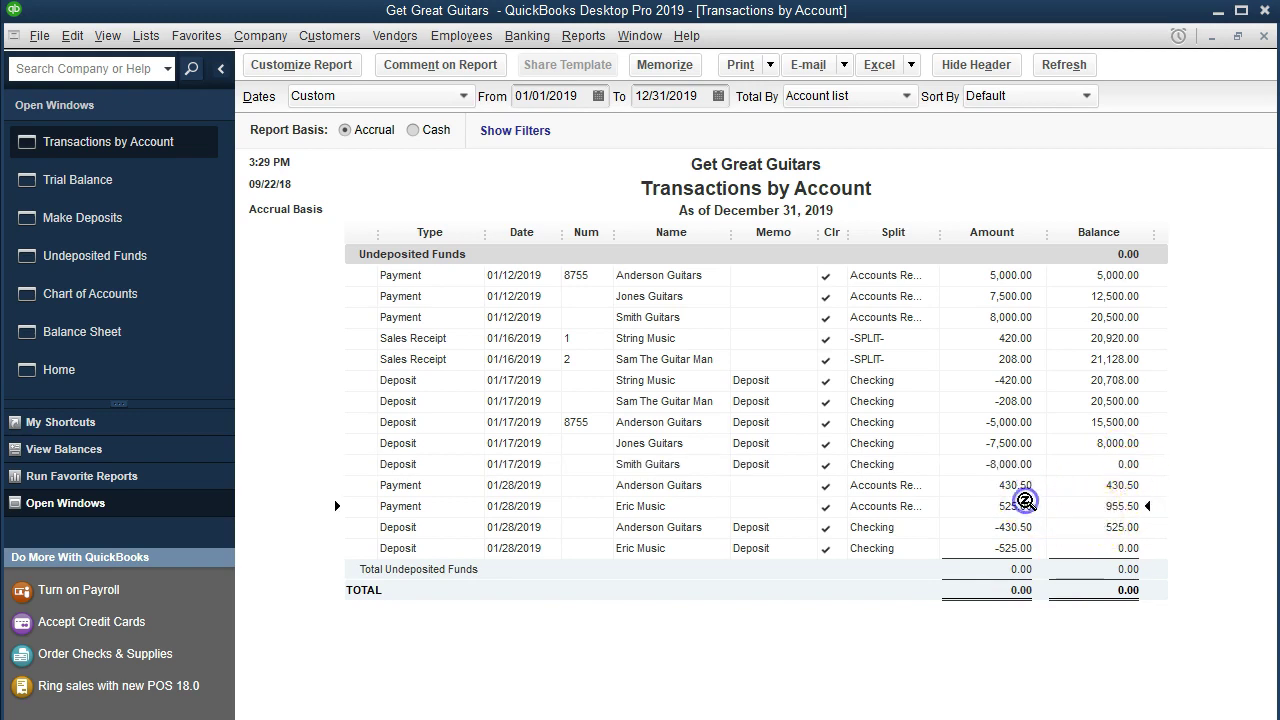
{"action": "left_click", "coordinate": [1020, 486]}
{"action": "left_click", "coordinate": [1021, 508]}
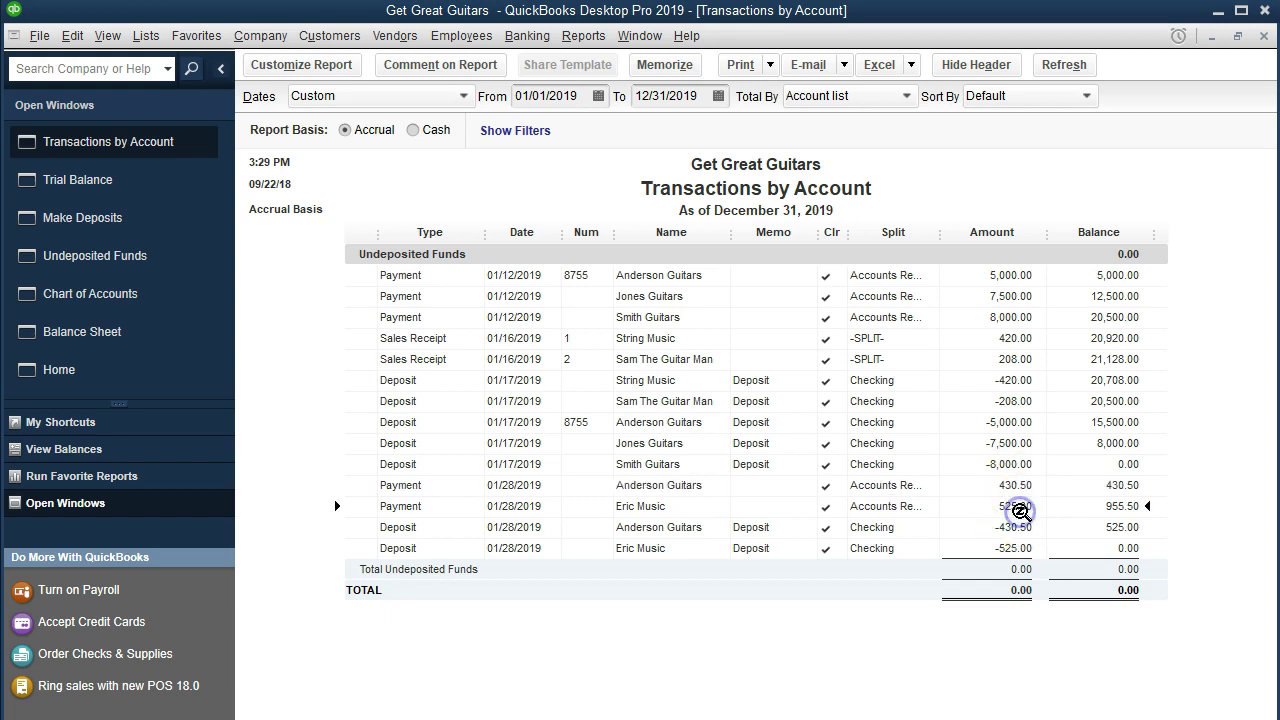
{"action": "left_click", "coordinate": [1020, 526]}
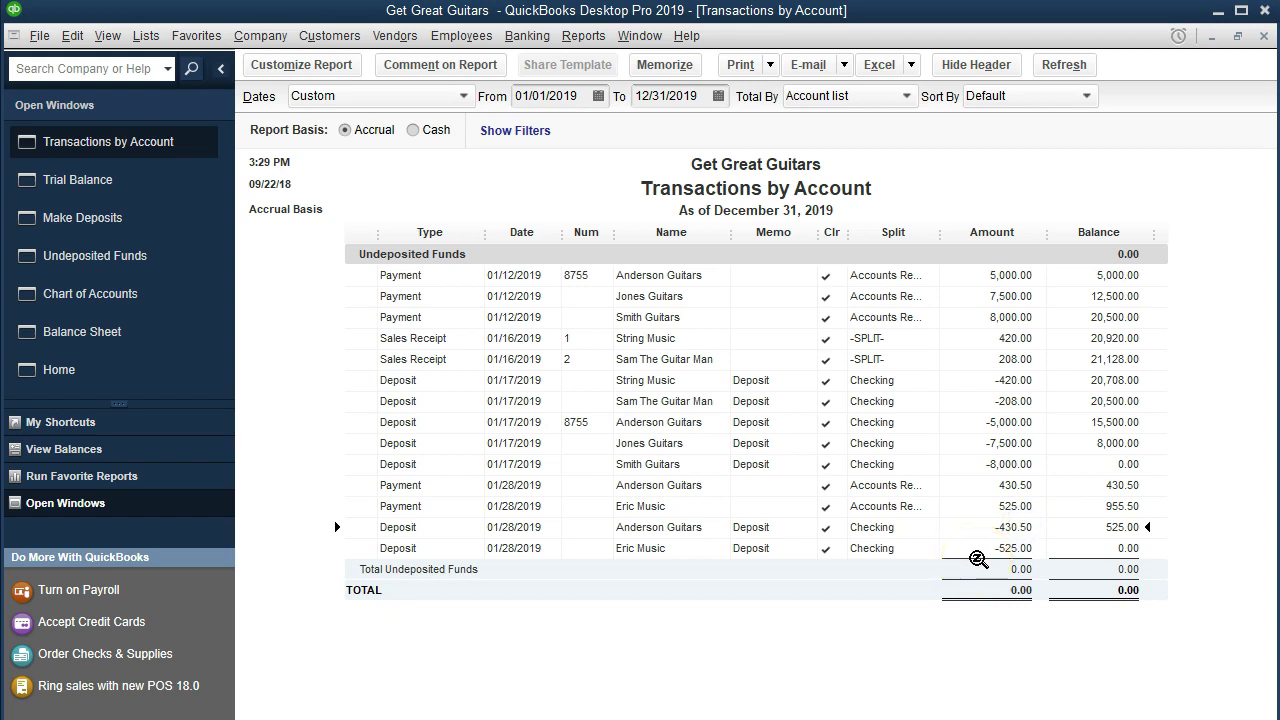
{"action": "left_click", "coordinate": [982, 549]}
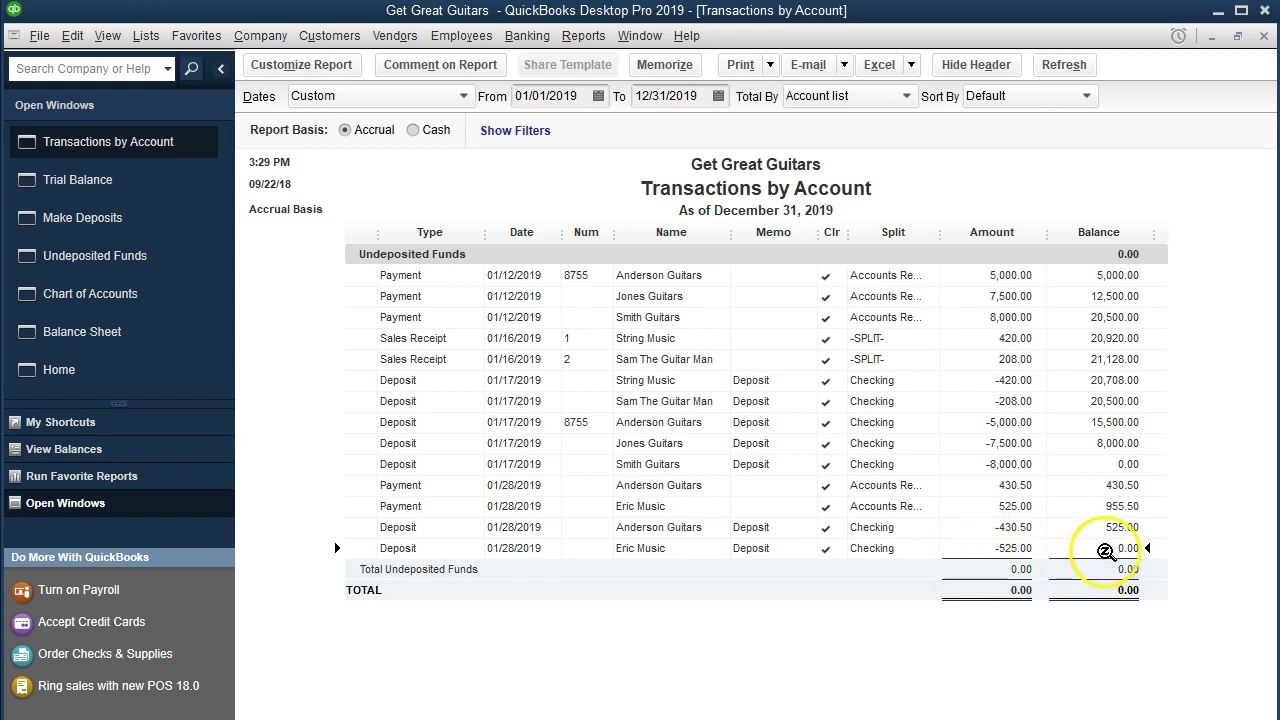